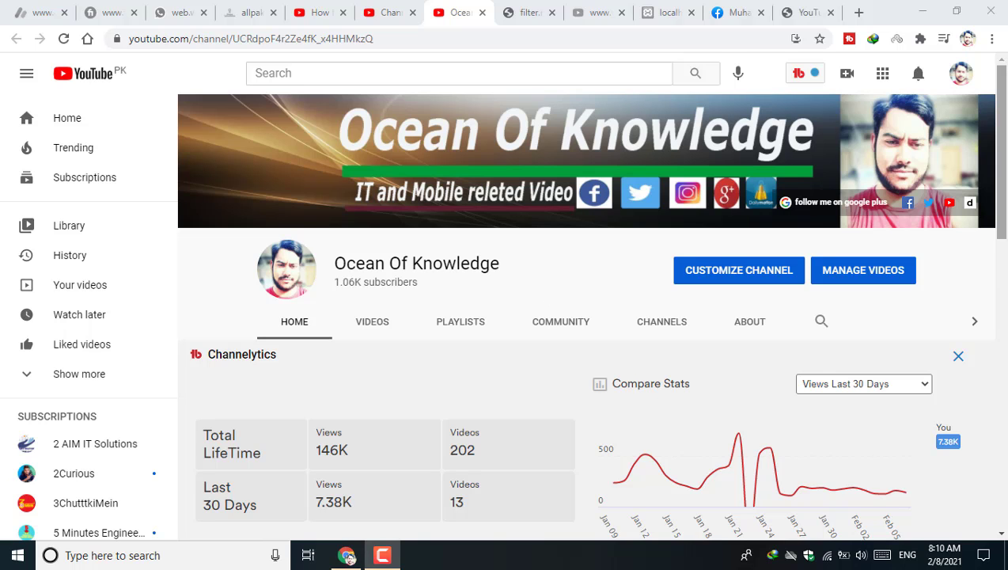
Step: View the trailer on the channel homepage and open the Branding settings of the channel customization in YouTube Studio
left_click_drag(1002, 194, 1004, 378)
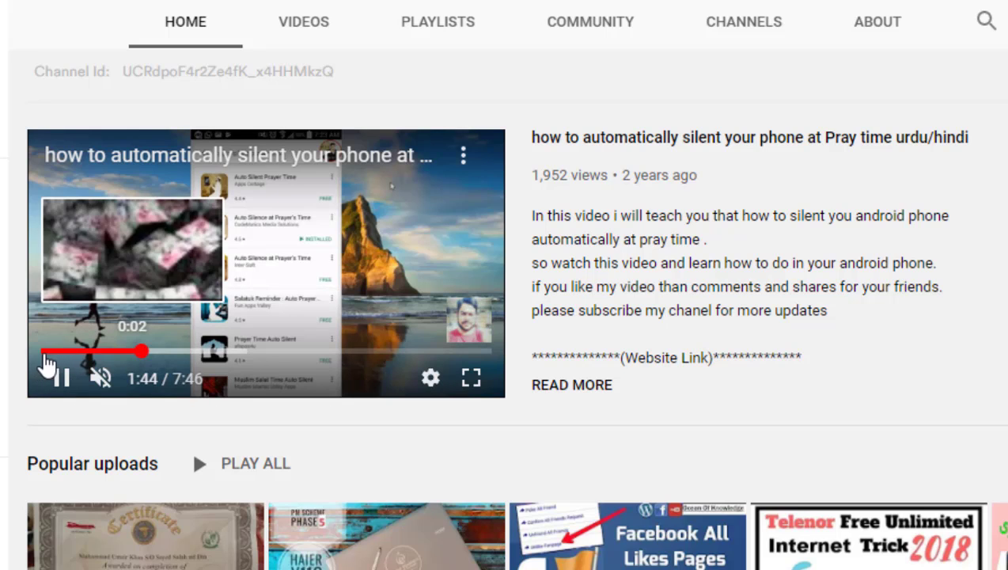
mouse_move(462, 324)
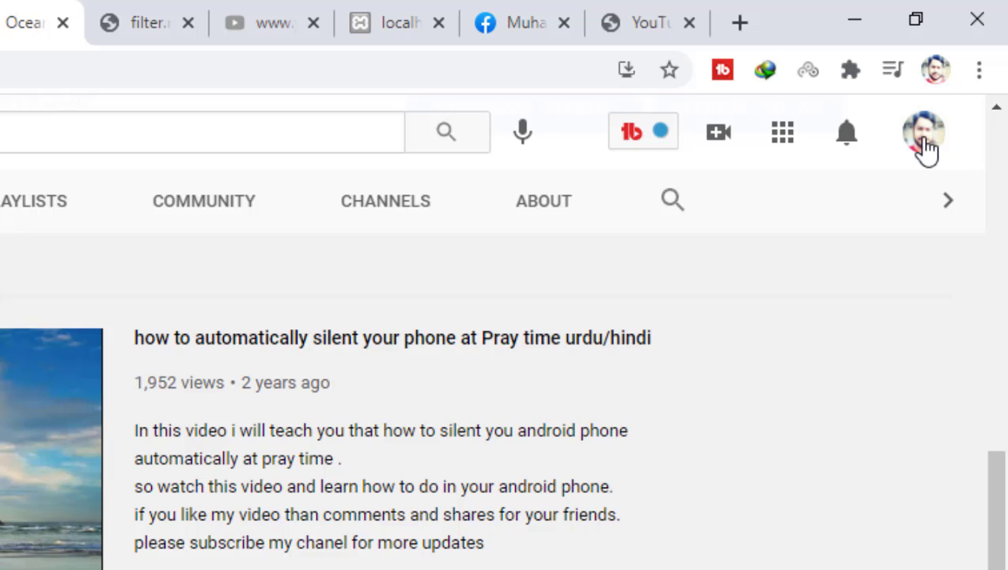
left_click(926, 149)
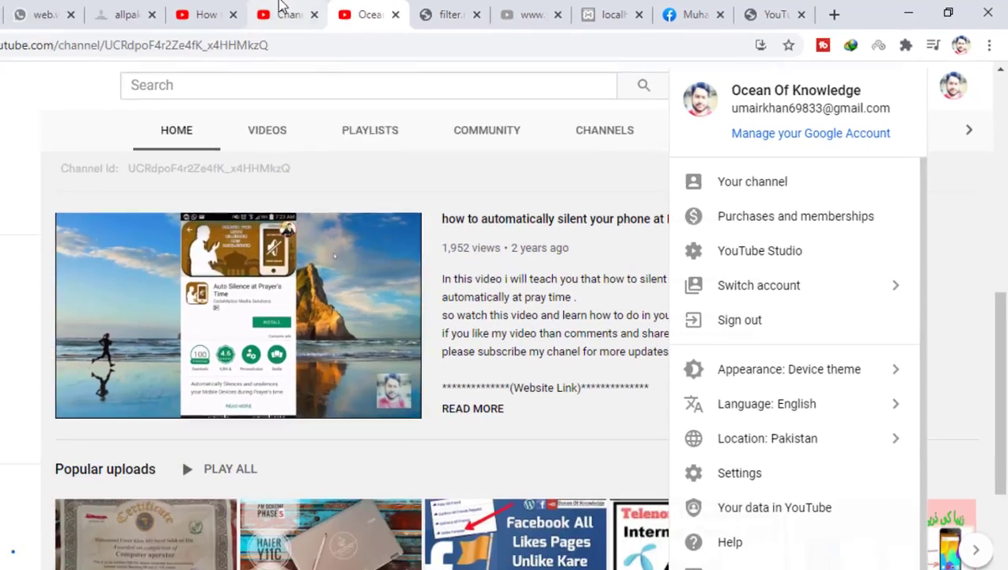
left_click(668, 342)
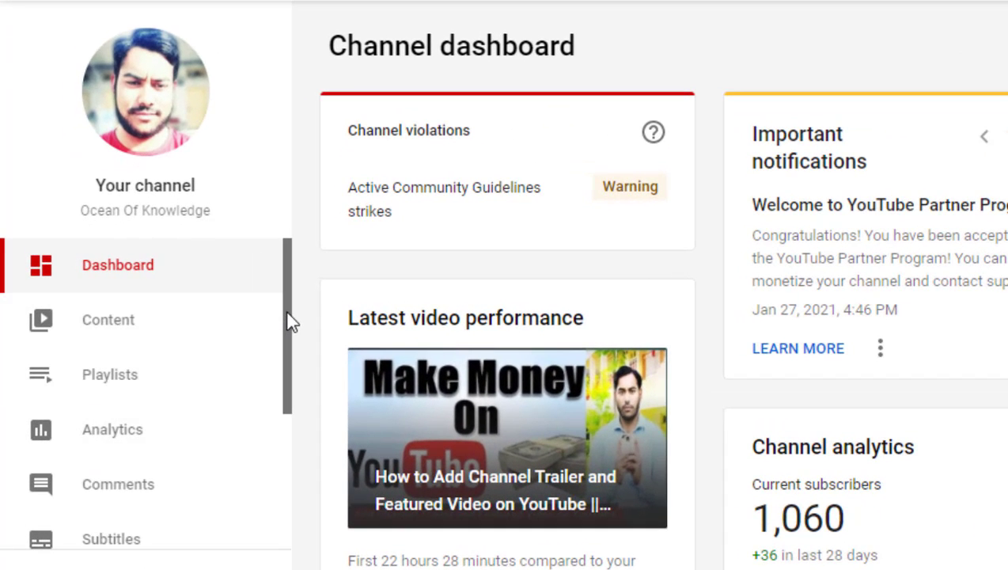
left_click_drag(288, 320, 279, 466)
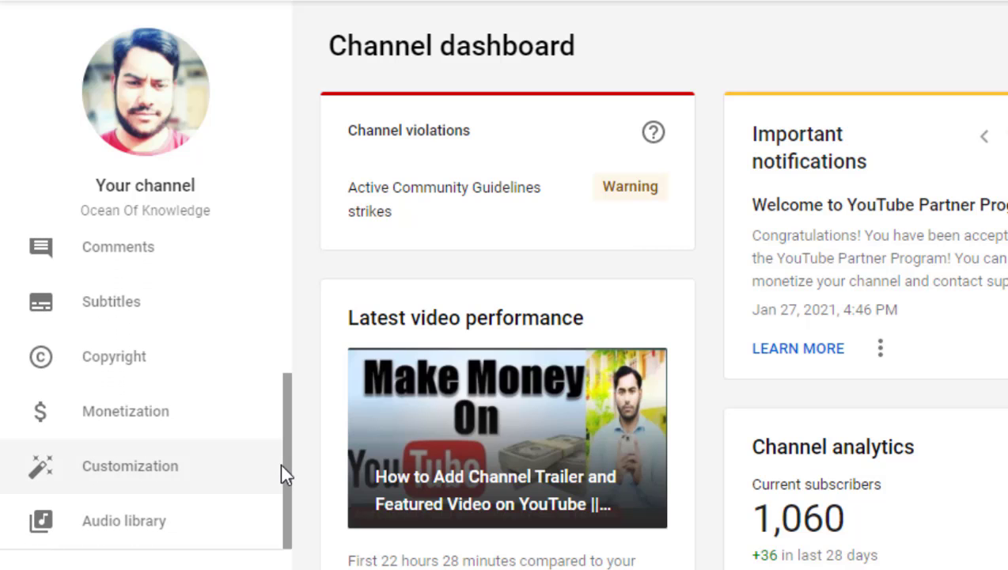
left_click(171, 483)
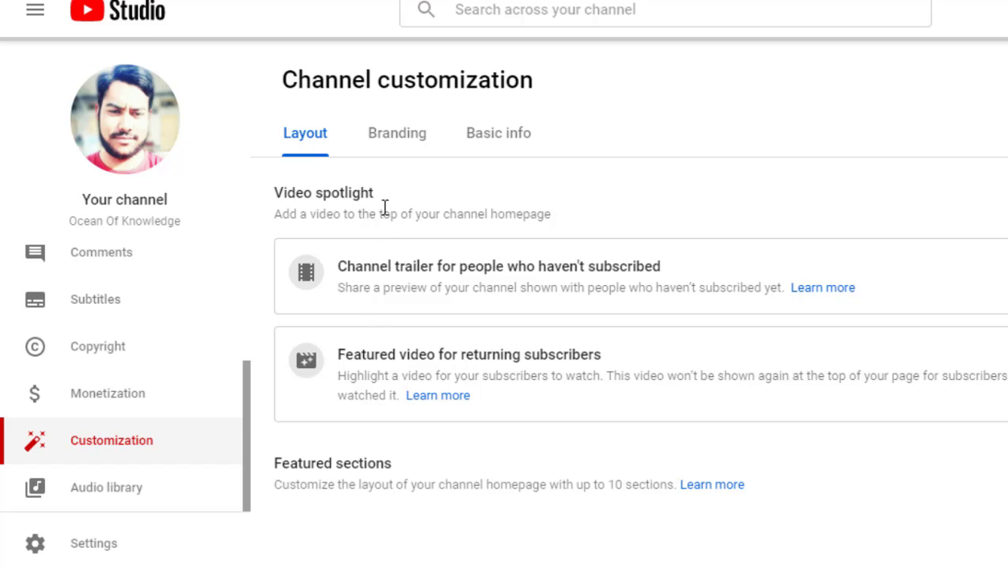
left_click(411, 144)
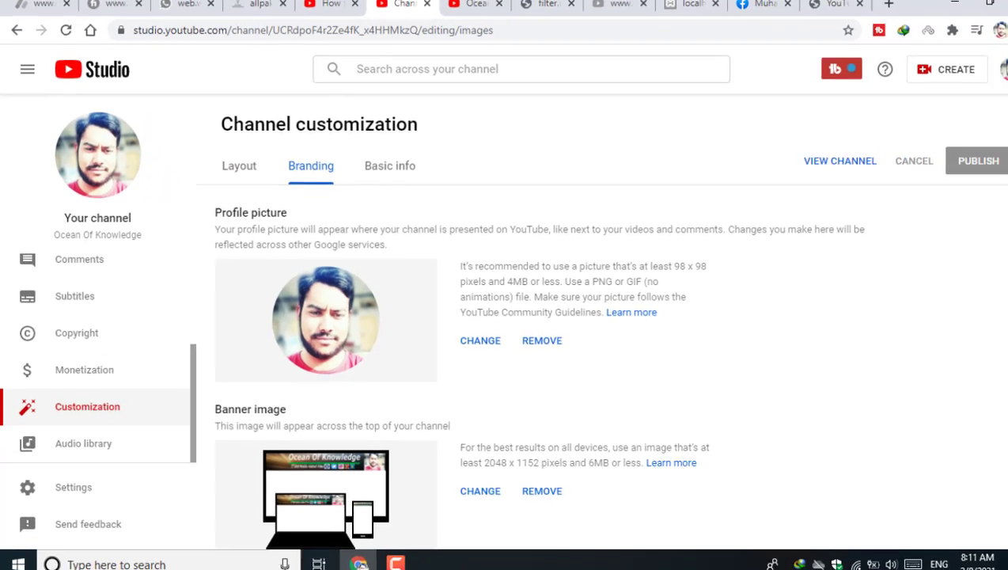
Step: Try a custom start time for the video watermark and return its display time to the entire video
mouse_move(1004, 251)
left_mouse_down()
mouse_move(1006, 294)
mouse_move(1007, 266)
left_mouse_up()
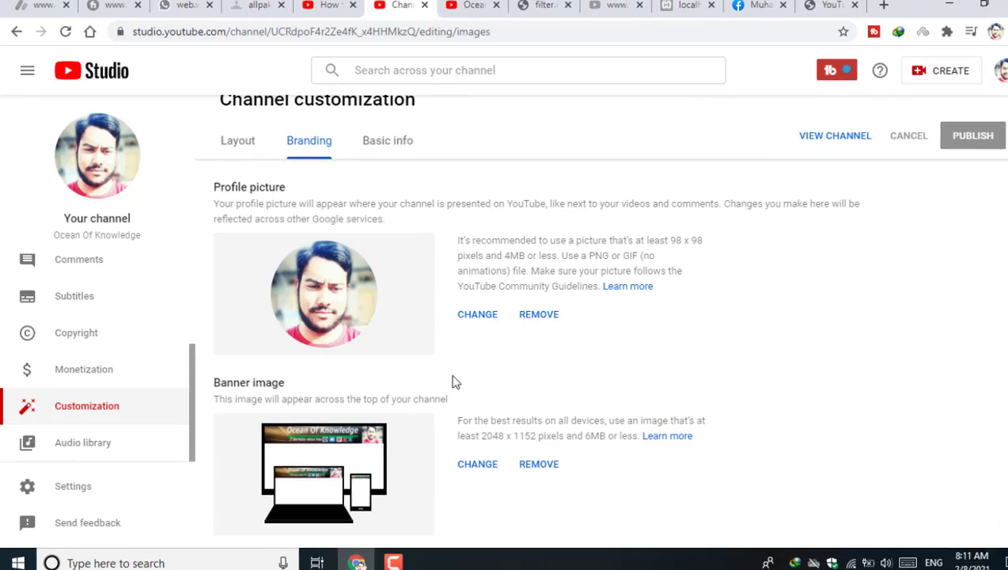
scroll(781, 410, "down", 4)
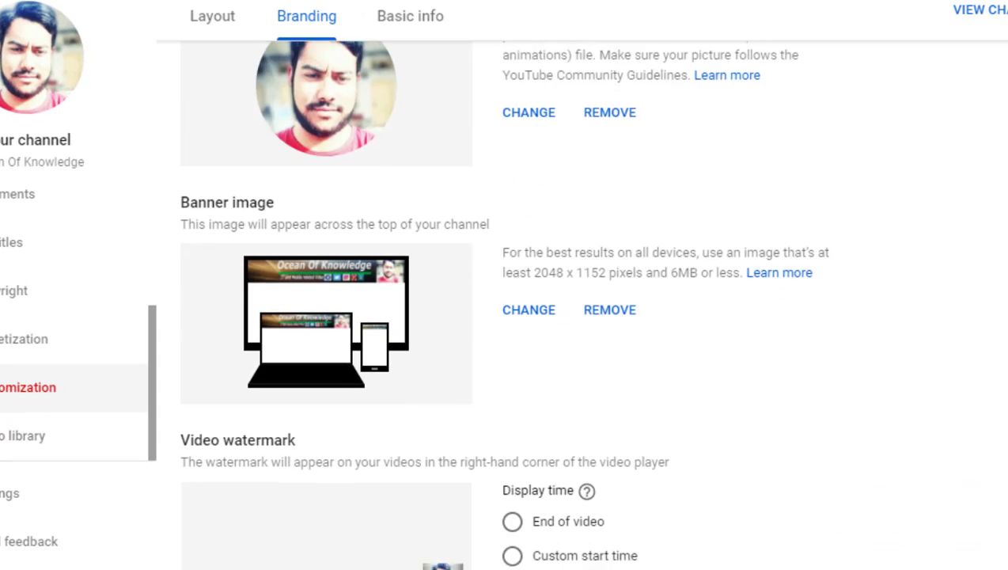
scroll(507, 317, "up", 3)
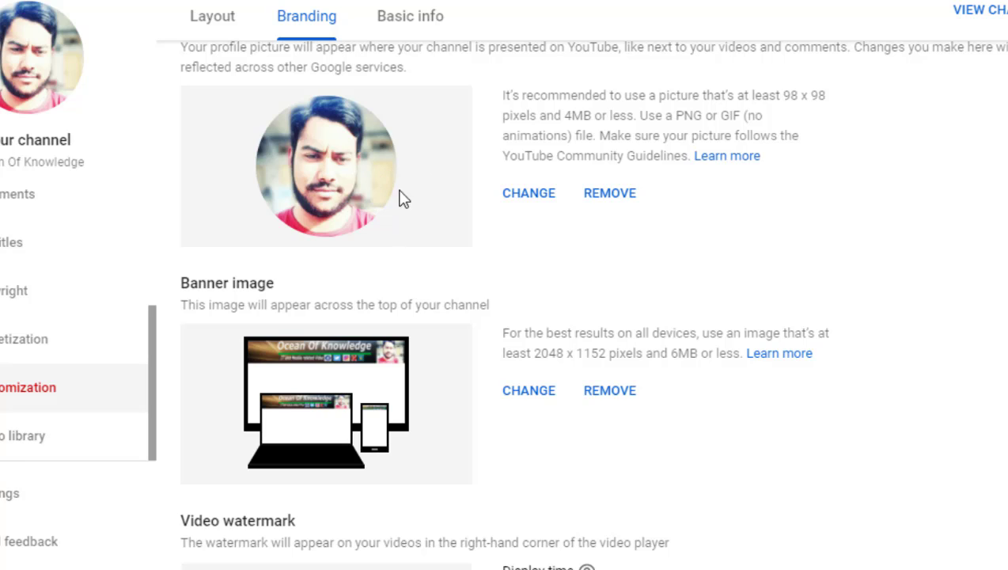
scroll(507, 316, "down", 3)
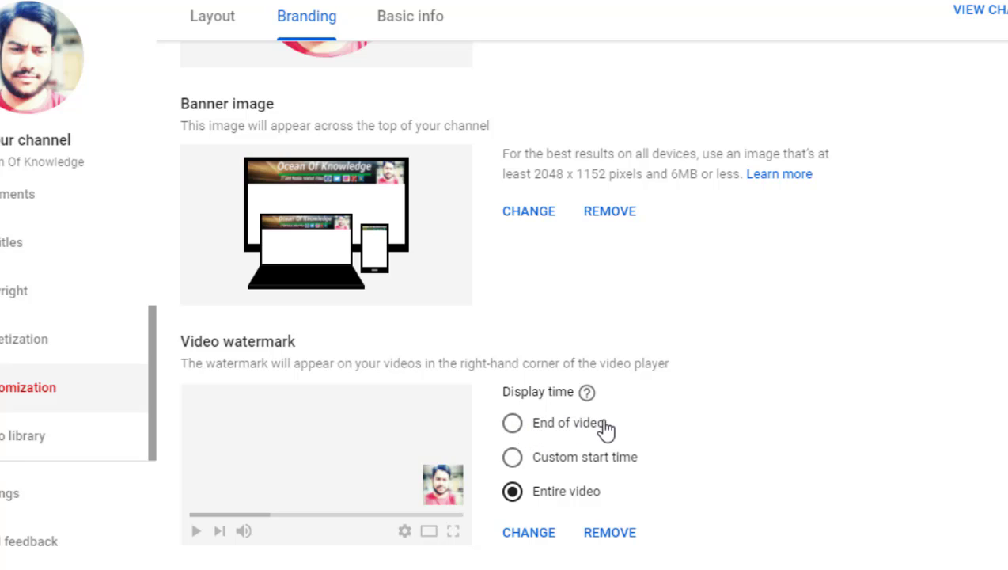
left_click(512, 459)
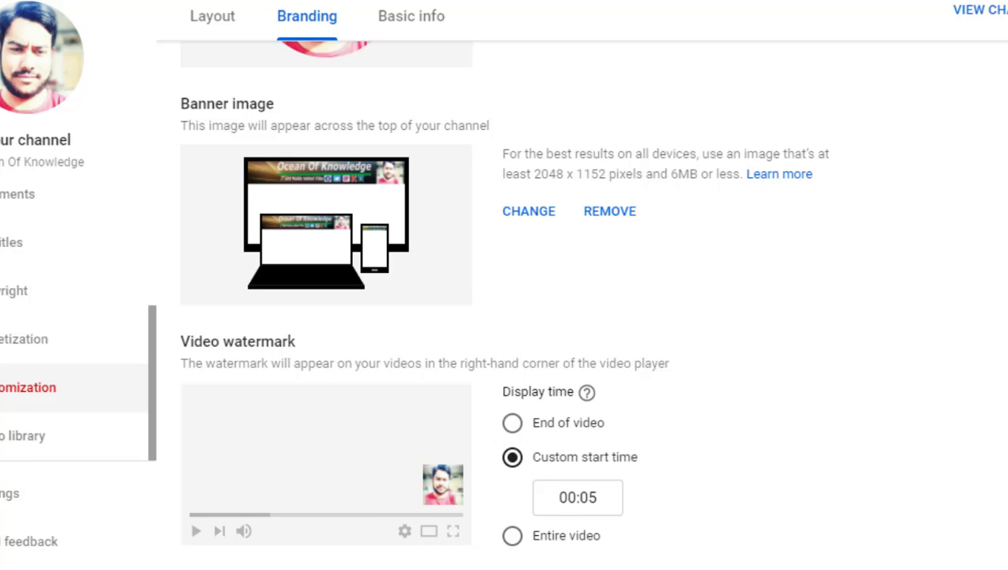
scroll(507, 316, "down", 1)
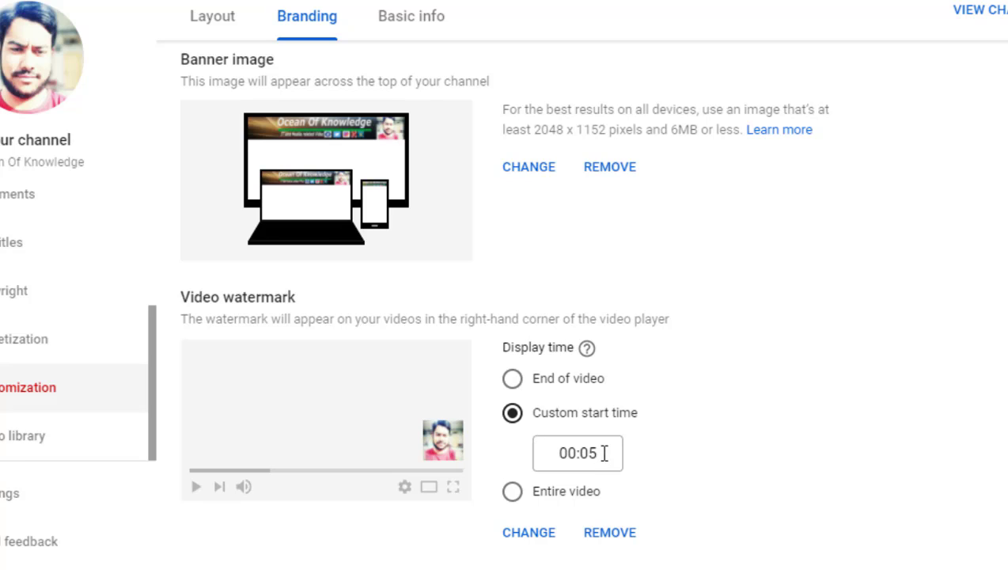
left_click(514, 494)
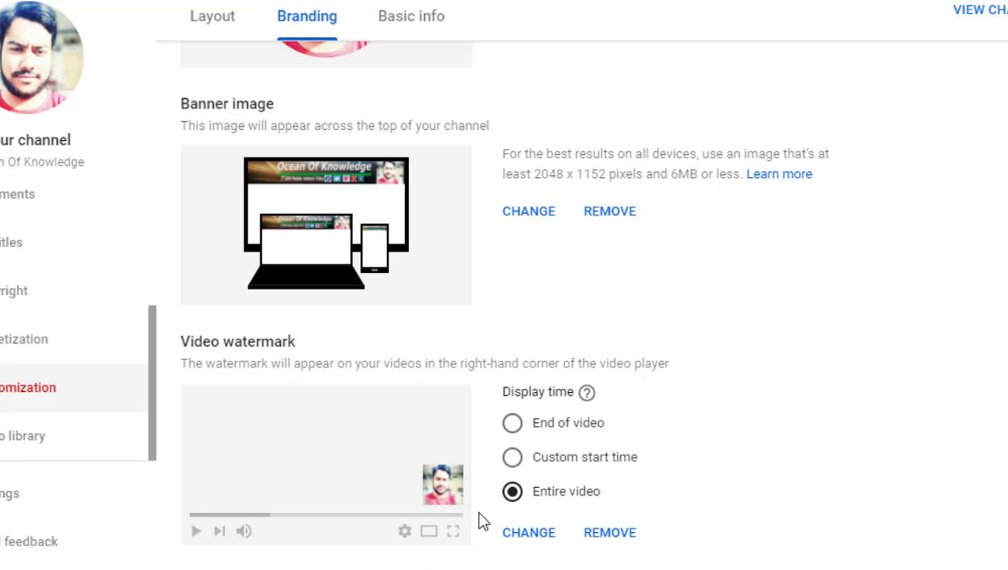
Step: Replace the video watermark with the desktop portrait ending in "_n-removebg-preview", shifting the crop frame to cover both shoulders
left_click(524, 532)
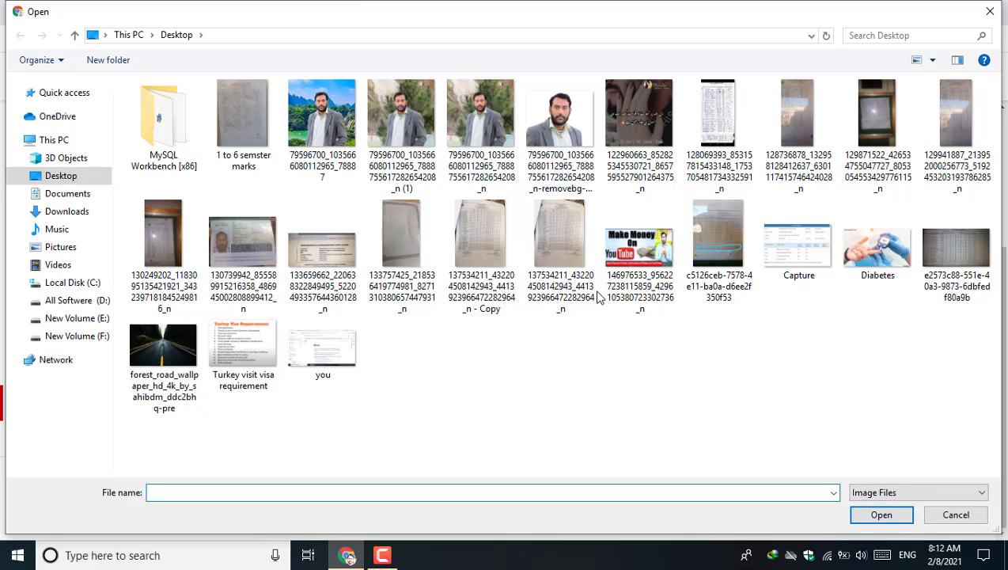
double_click(566, 155)
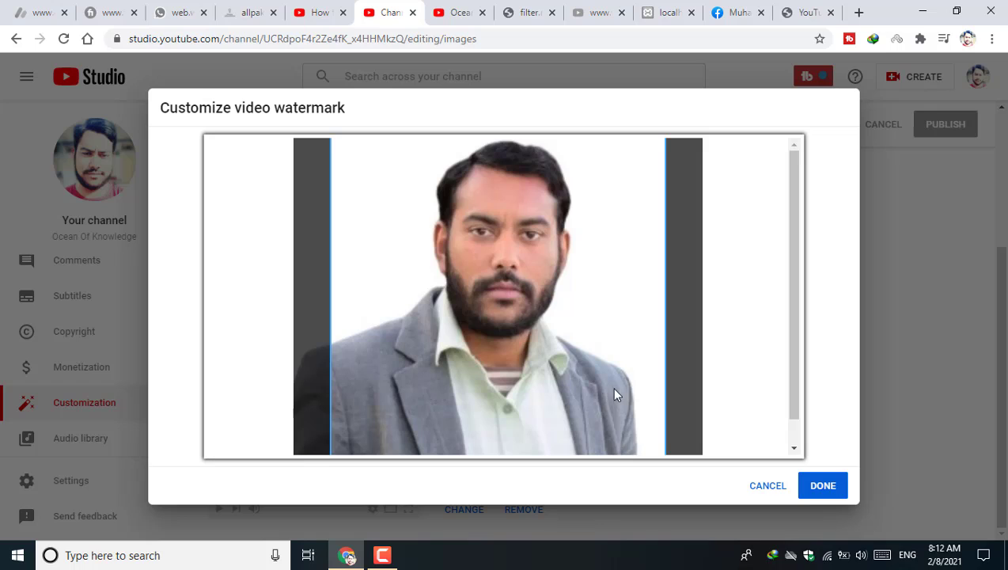
left_click_drag(637, 376, 605, 372)
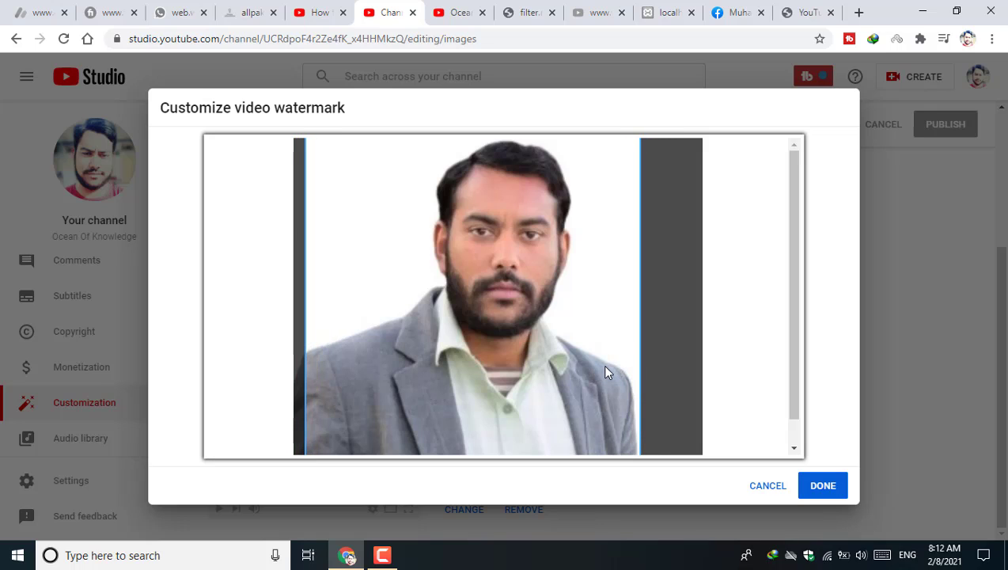
left_click(823, 486)
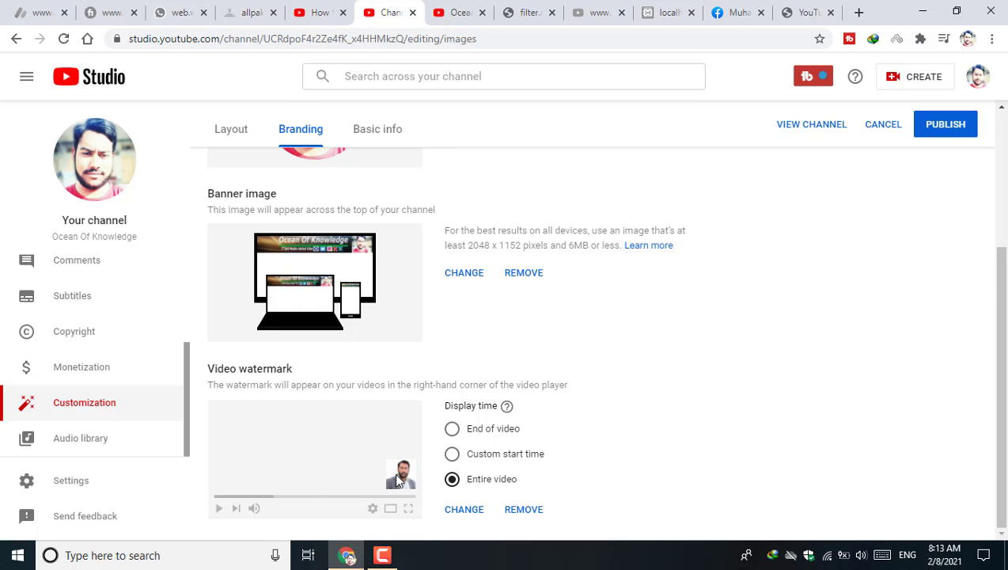
Step: Remove the current video watermark and read the recommended image size and file formats
left_click(520, 510)
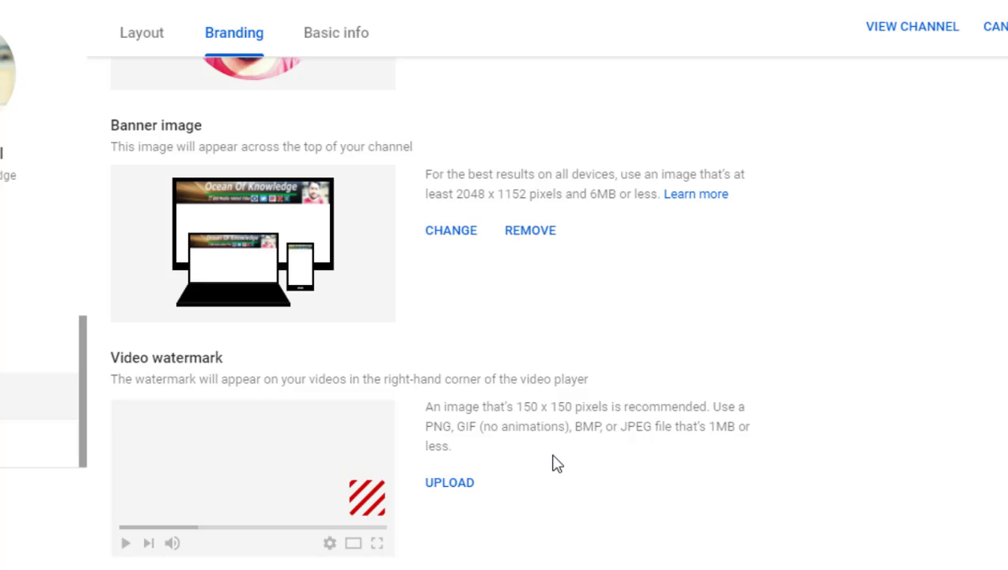
left_click_drag(642, 409, 685, 409)
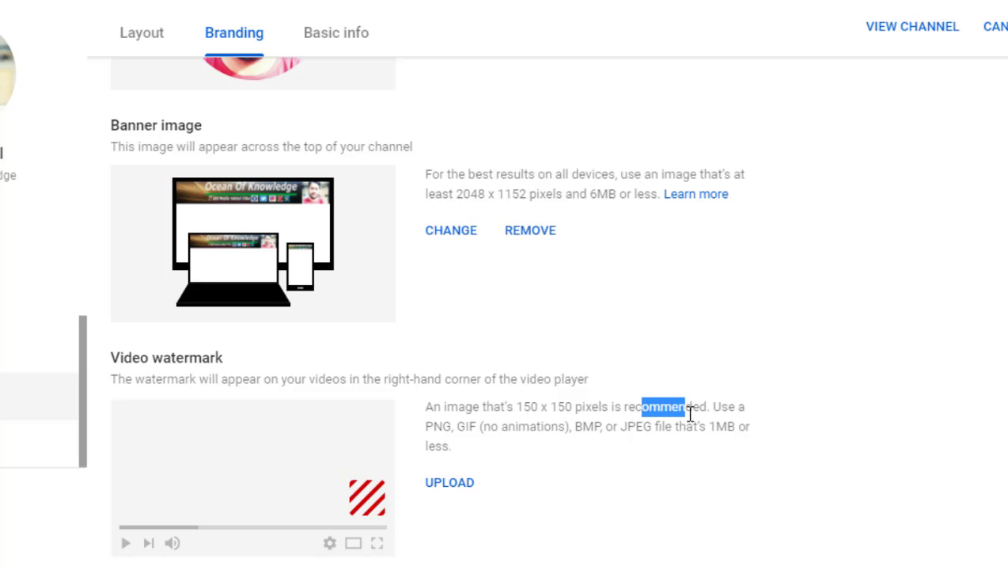
left_click(748, 415)
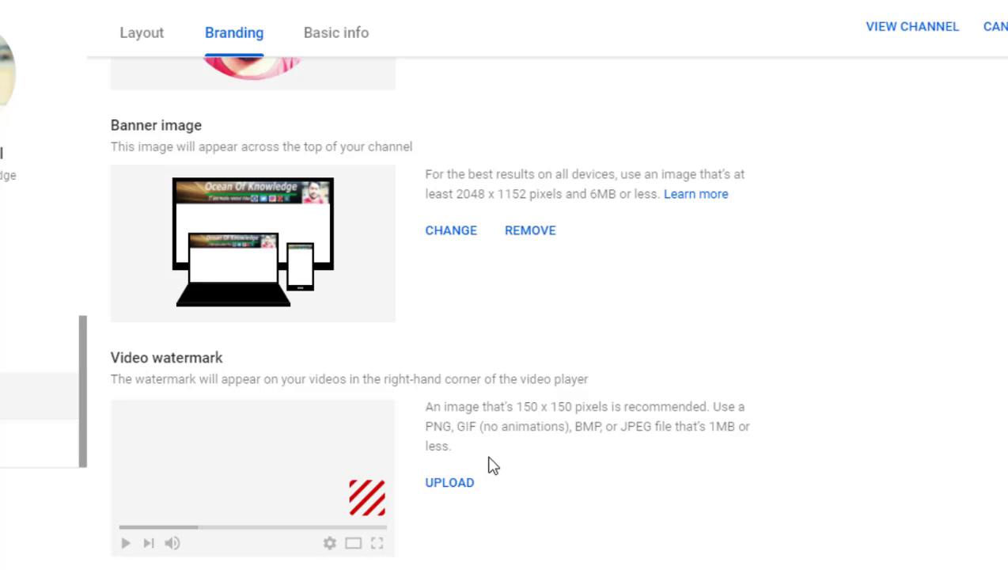
Step: Upload the desktop portrait ending in "_n-removebg-preview" as the video watermark, crop it around both shoulders and publish the change
left_click(457, 488)
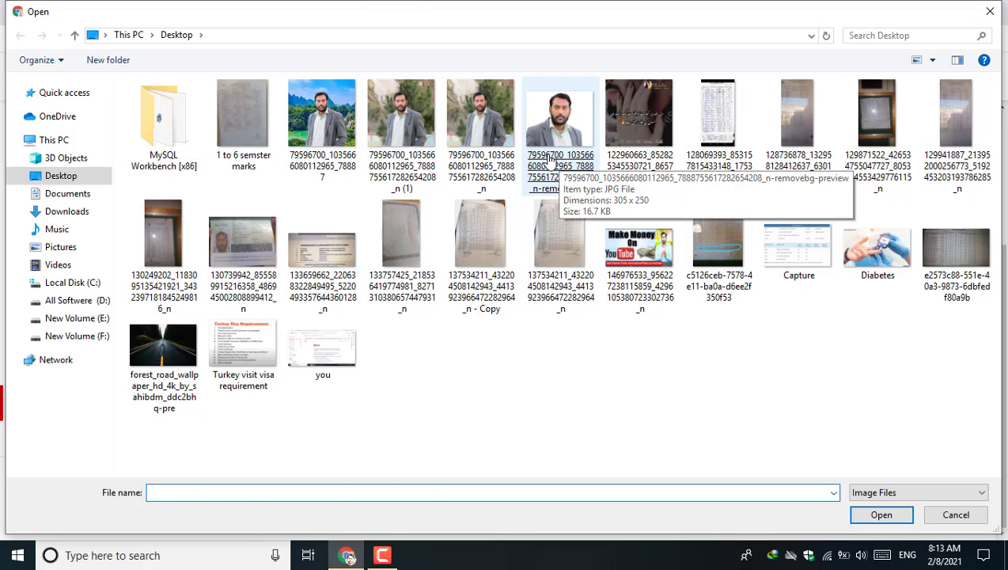
double_click(560, 158)
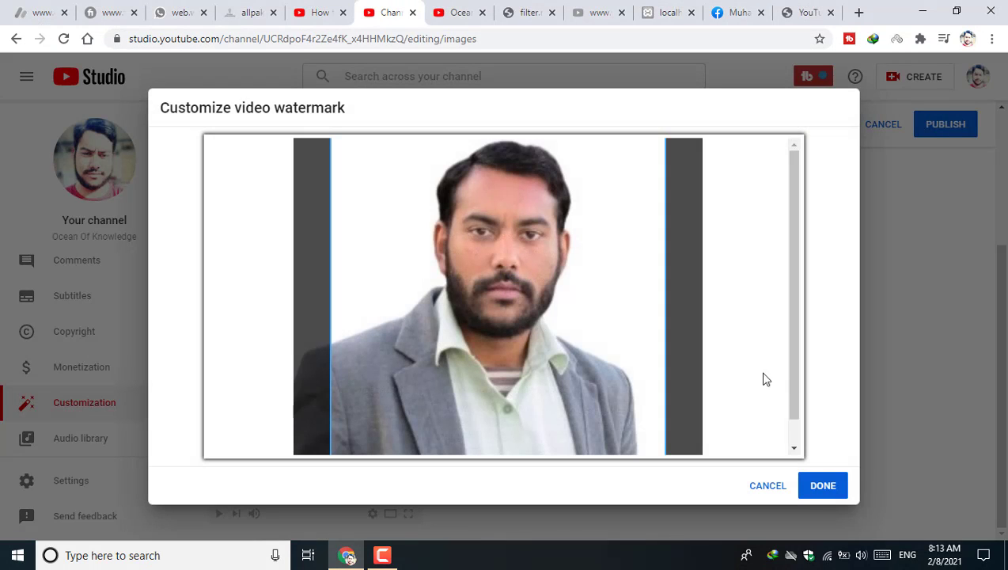
left_click_drag(602, 366, 576, 362)
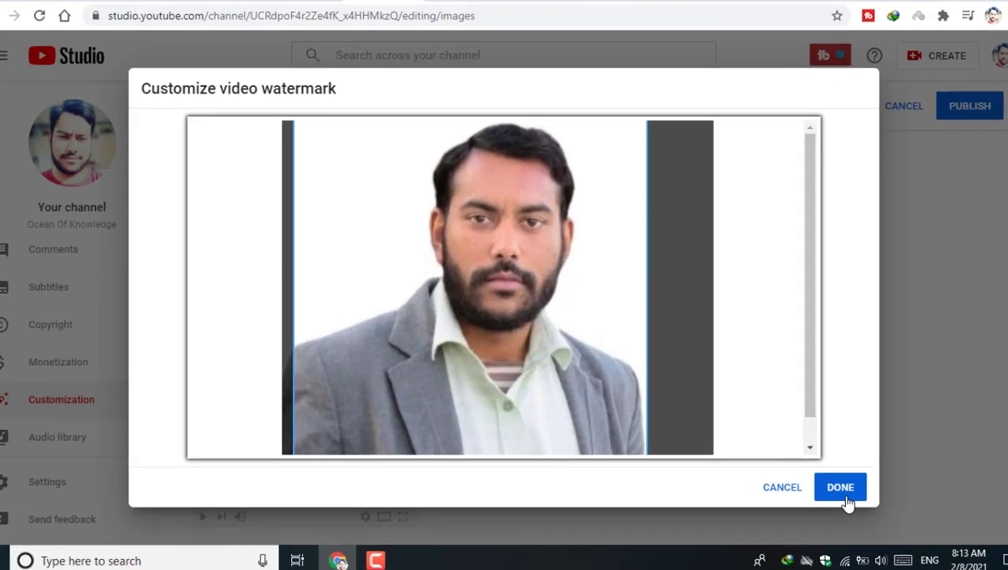
left_click(823, 486)
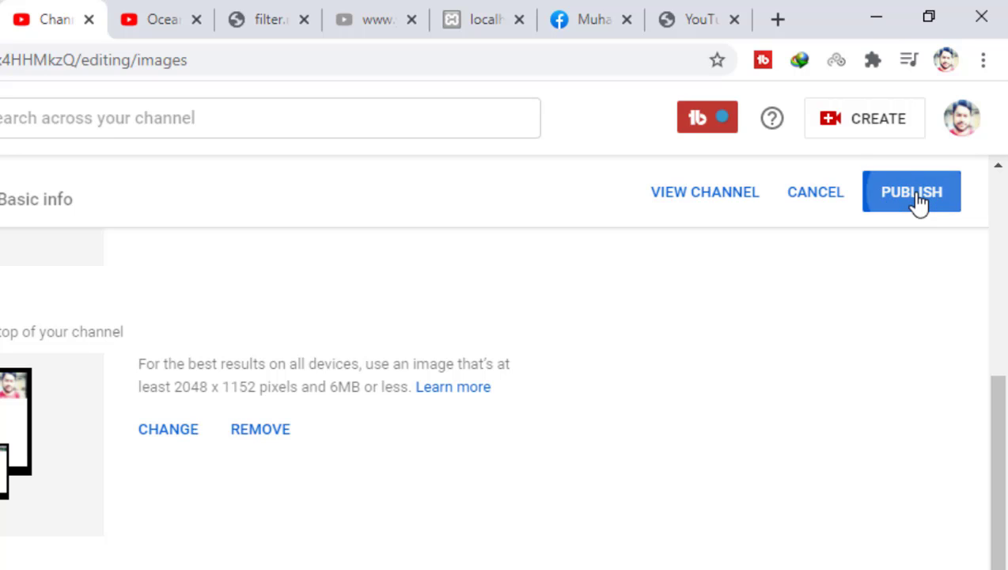
left_click(916, 203)
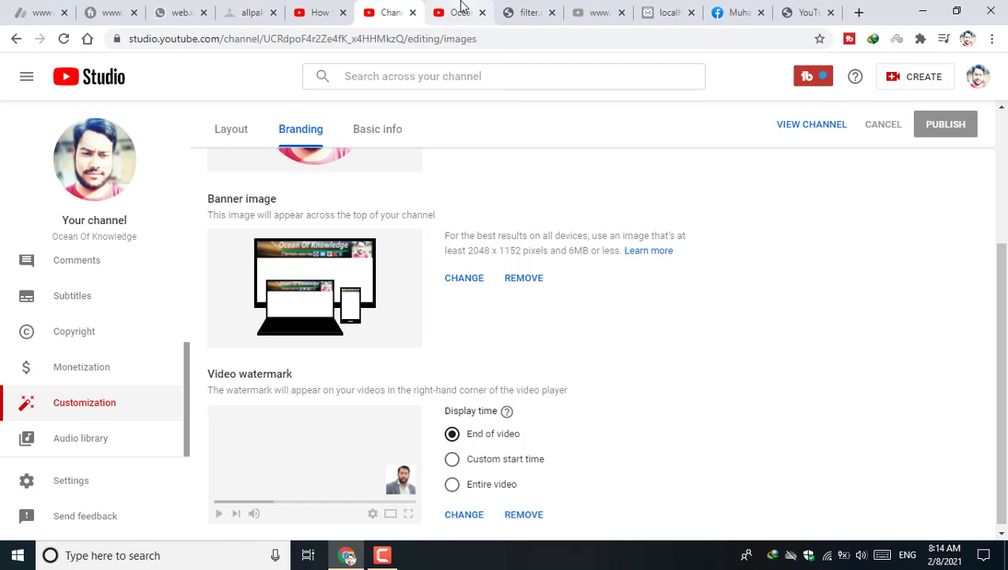
Step: Reload the channel homepage and examine the trailer video for the new watermark
left_click(462, 11)
left_click(190, 93)
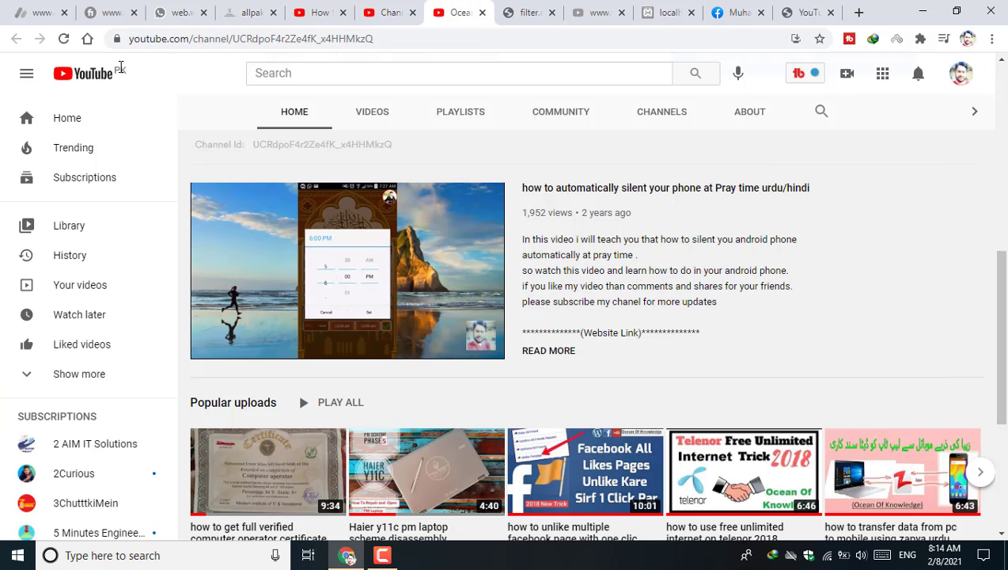
left_click(64, 40)
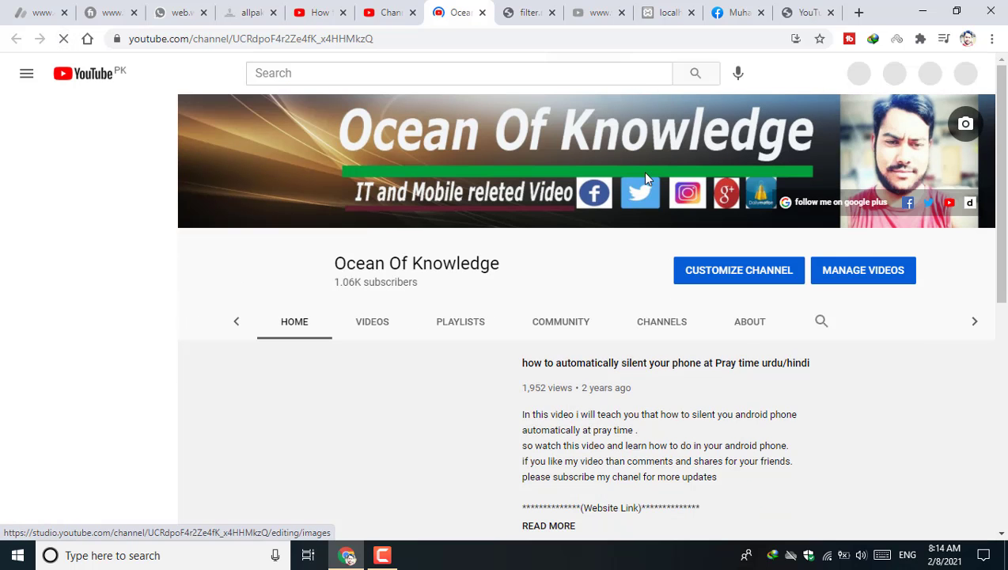
left_click_drag(1004, 166, 1005, 197)
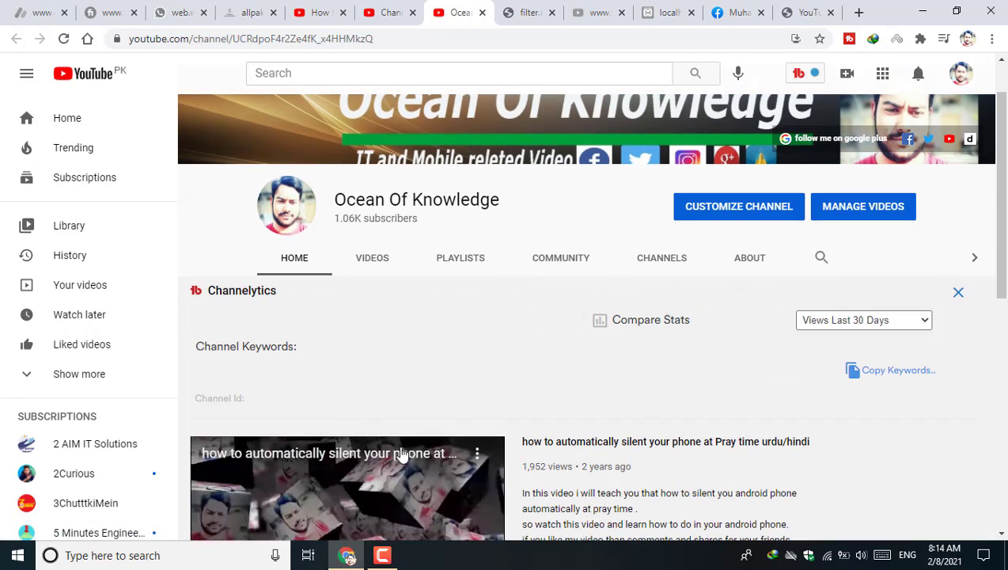
scroll(633, 364, "down", 3)
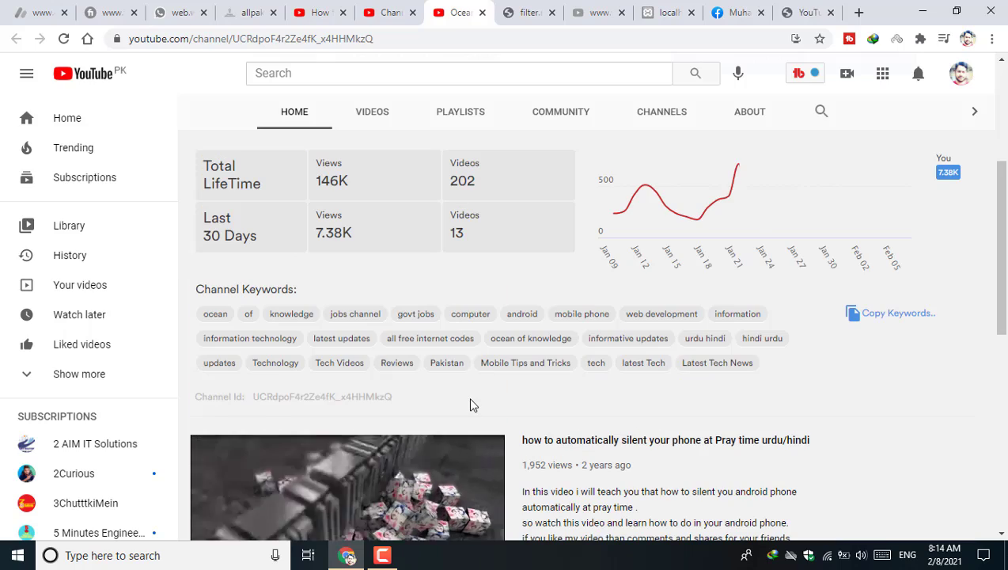
scroll(633, 293, "down", 4)
scroll(419, 315, "up", 1)
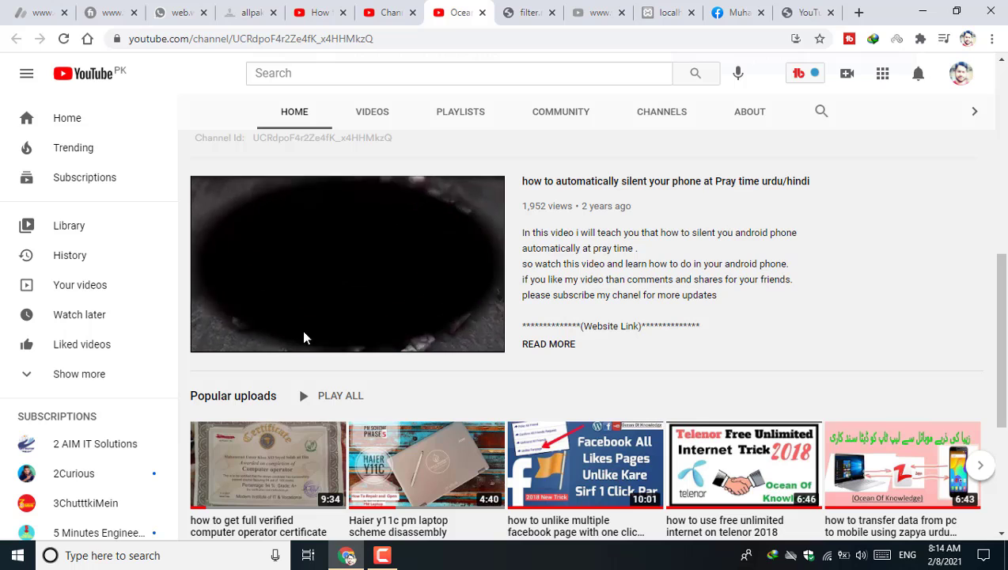
scroll(685, 172, "up", 3)
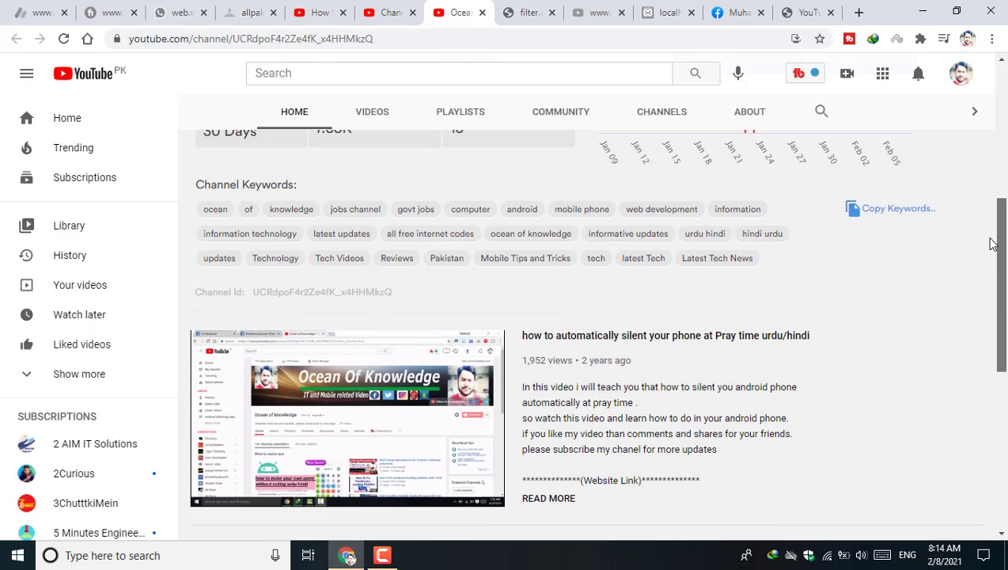
Step: Open the channel's uploaded video "How to Add Channel Trailer and Featured Video on YouTube" to check its watermark
left_click(383, 124)
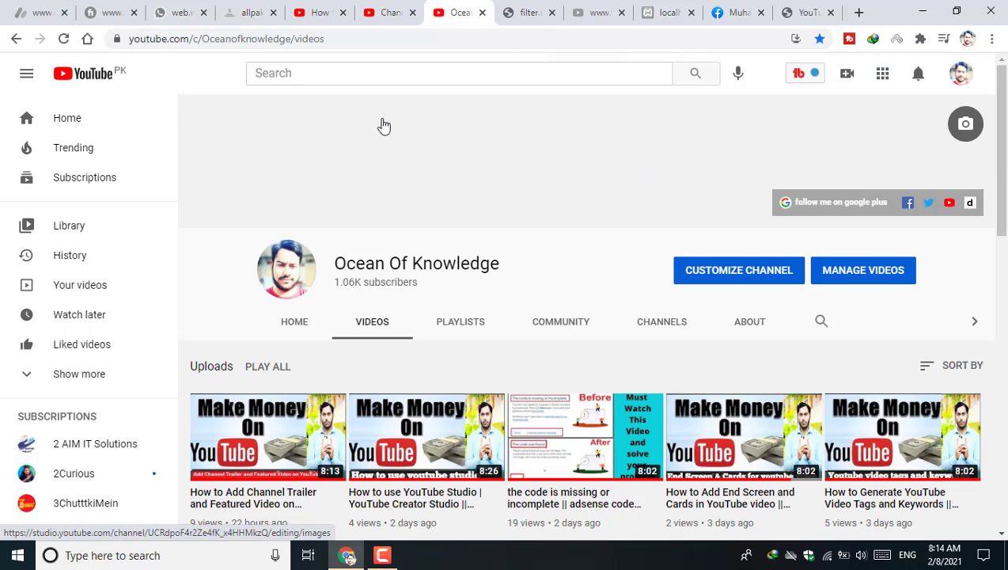
scroll(1005, 150, "down", 2)
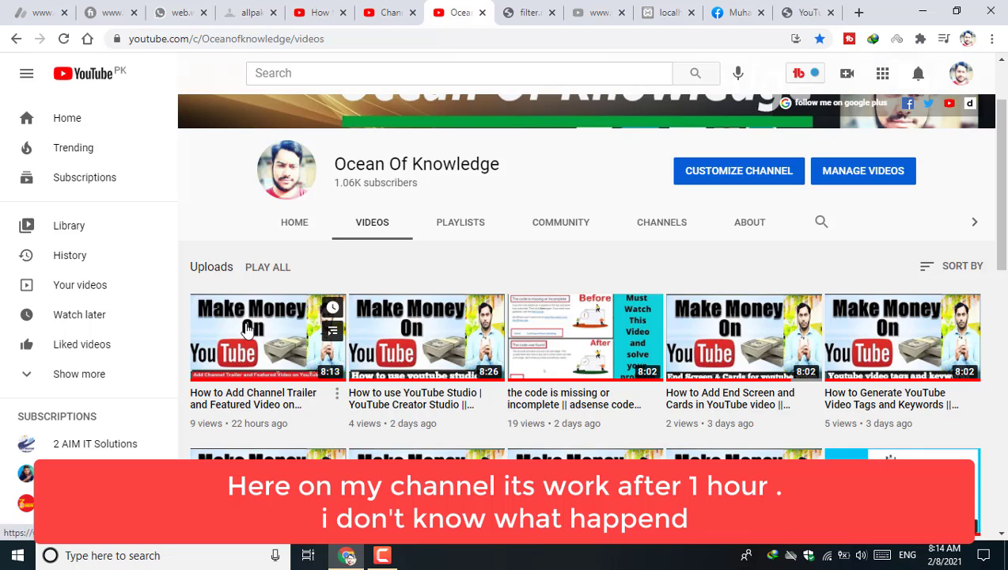
left_click(248, 330)
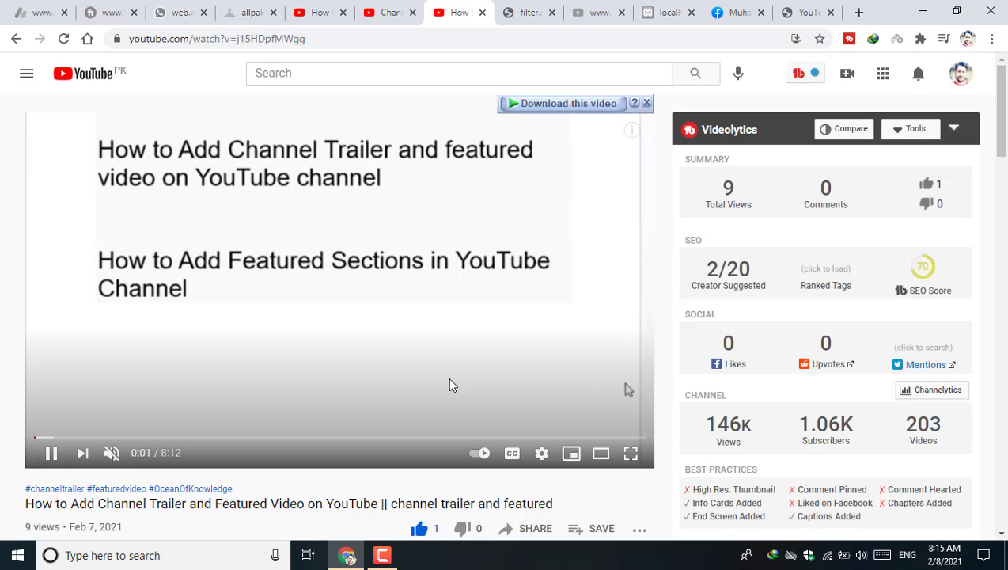
Step: Pause the video, return to the channel's branding settings, reload them and remove the current video watermark
left_click(449, 385)
left_click(401, 10)
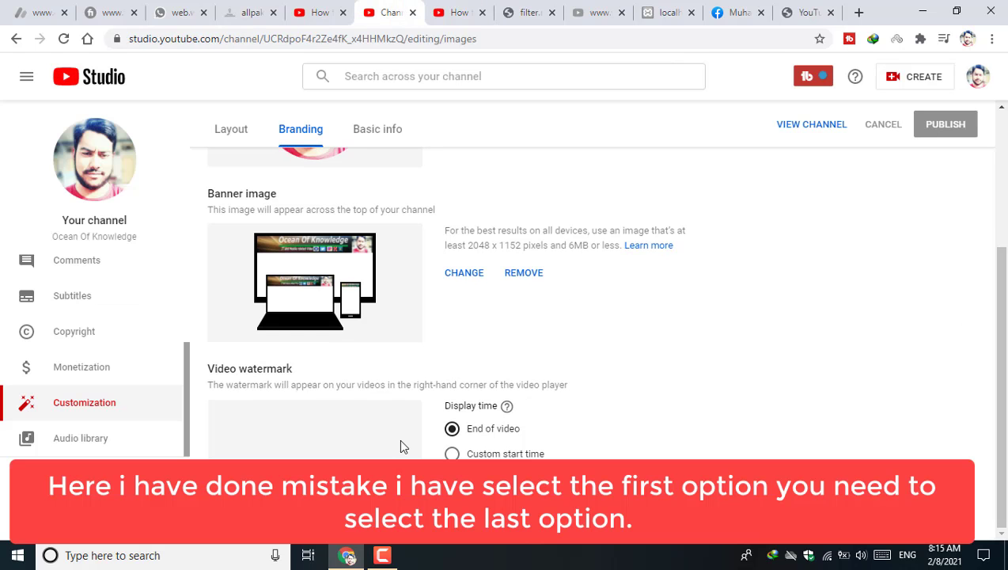
left_click(63, 39)
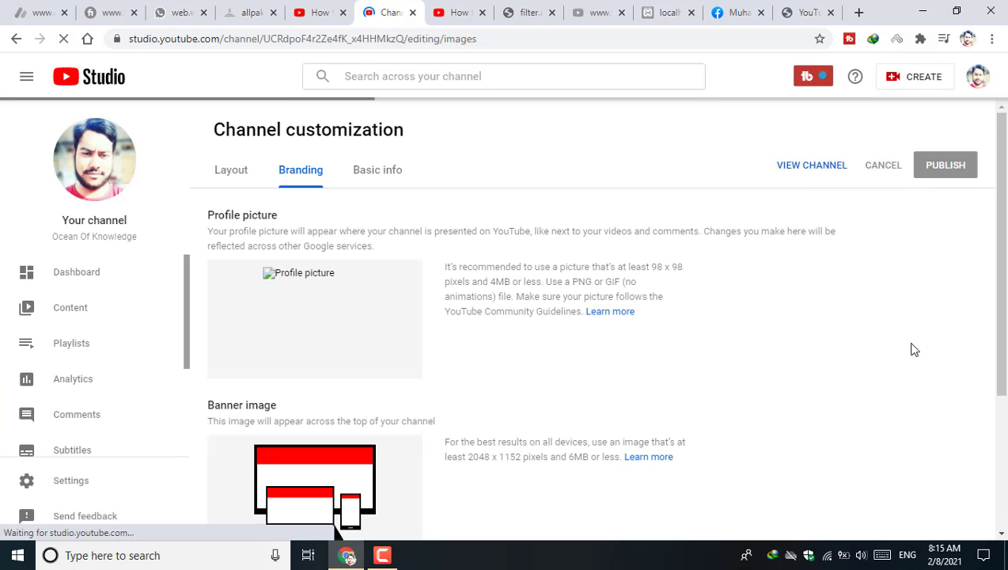
left_click_drag(1002, 325, 1002, 458)
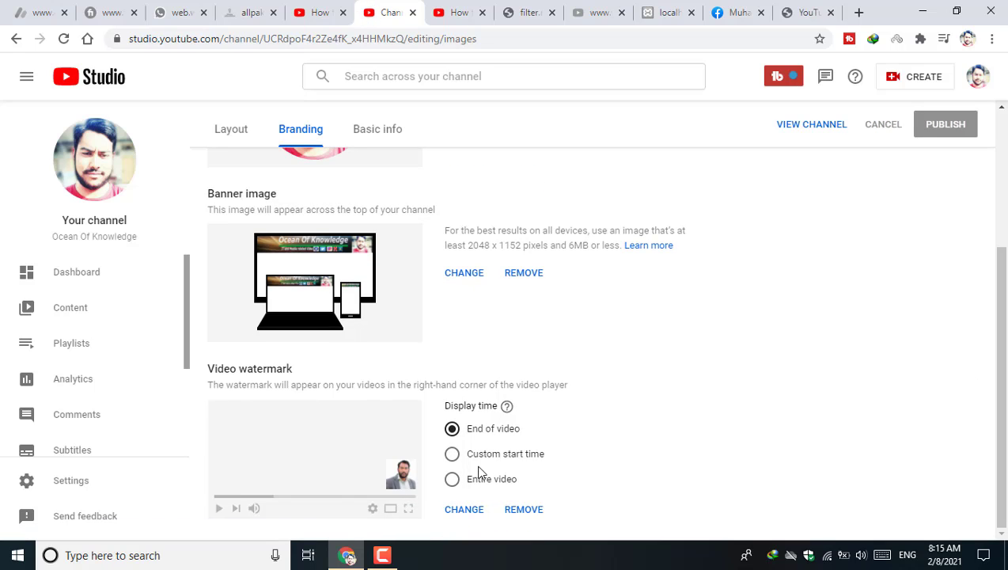
left_click(522, 511)
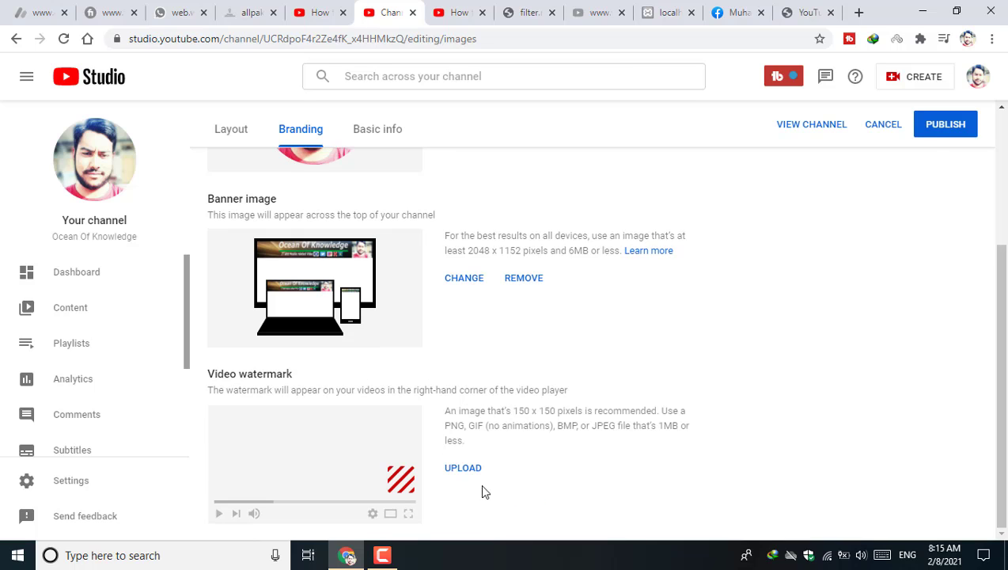
left_click(463, 468)
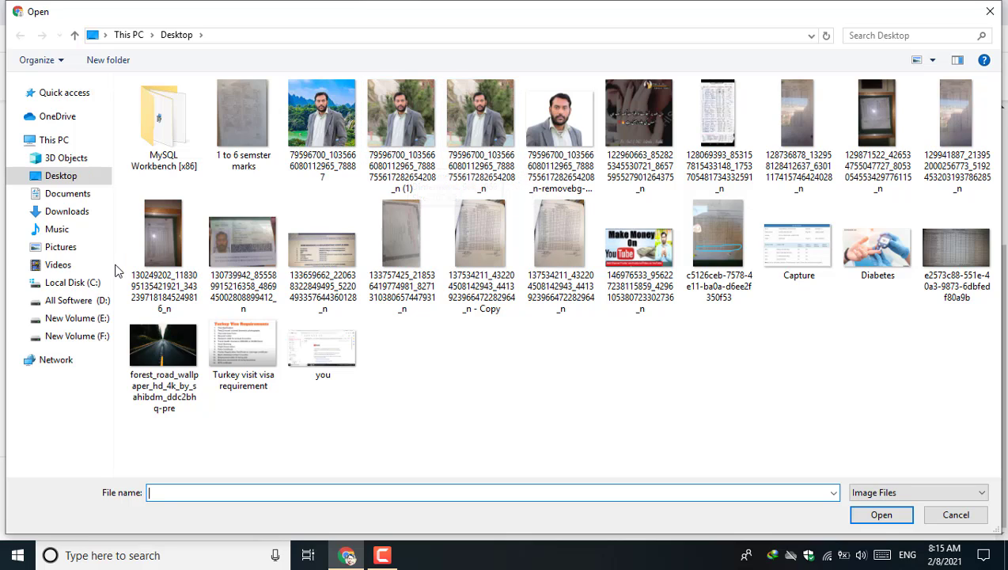
left_click(78, 318)
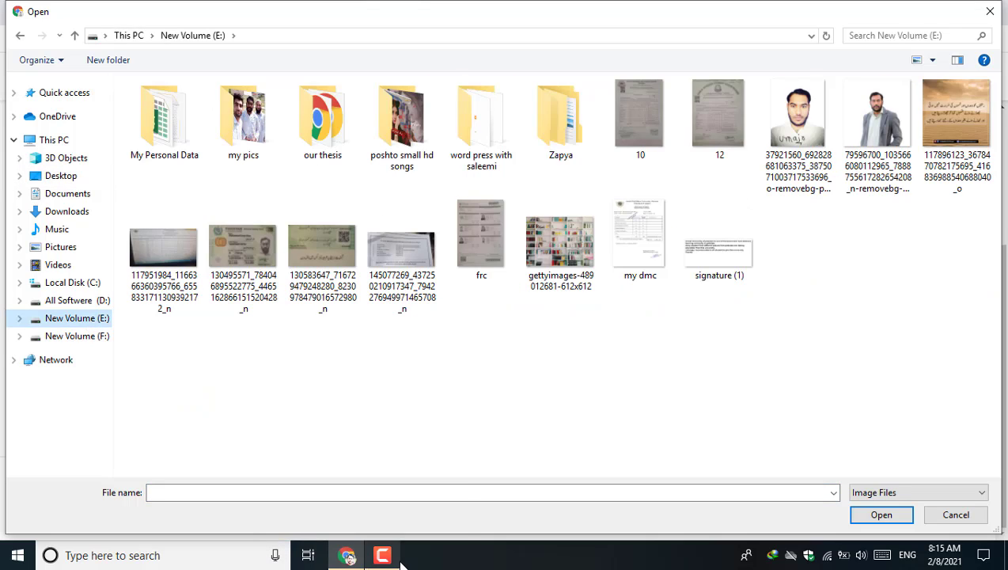
left_click(382, 555)
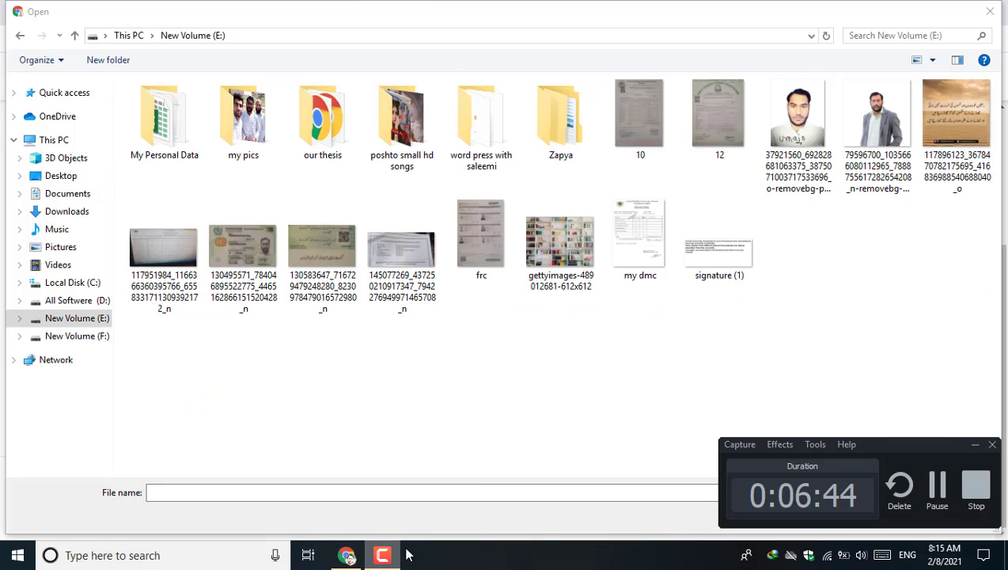
left_click(939, 484)
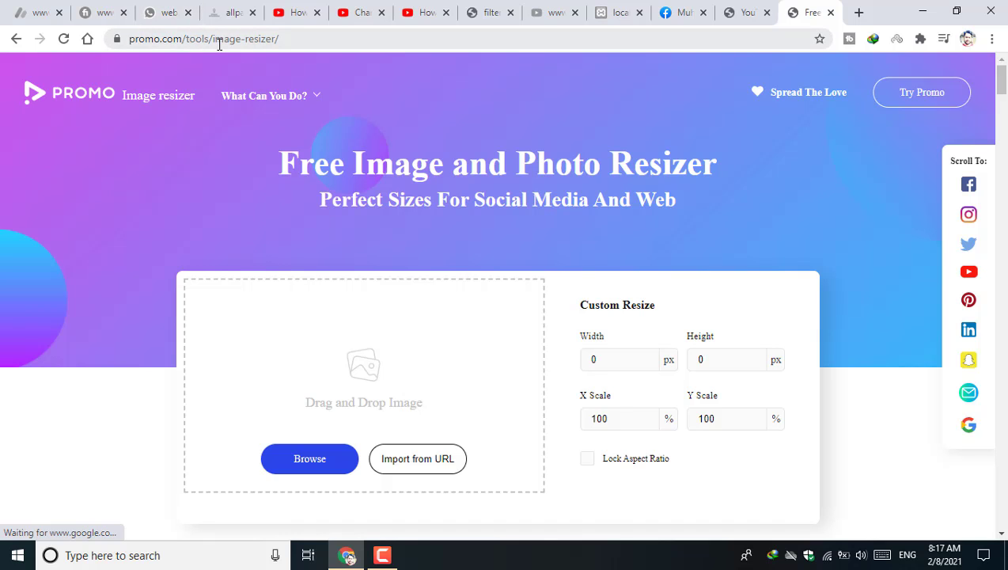
Step: Load the desktop portrait ending in "_78887" into the Promo image resizer and check YouTube's recommended watermark size
left_click(307, 461)
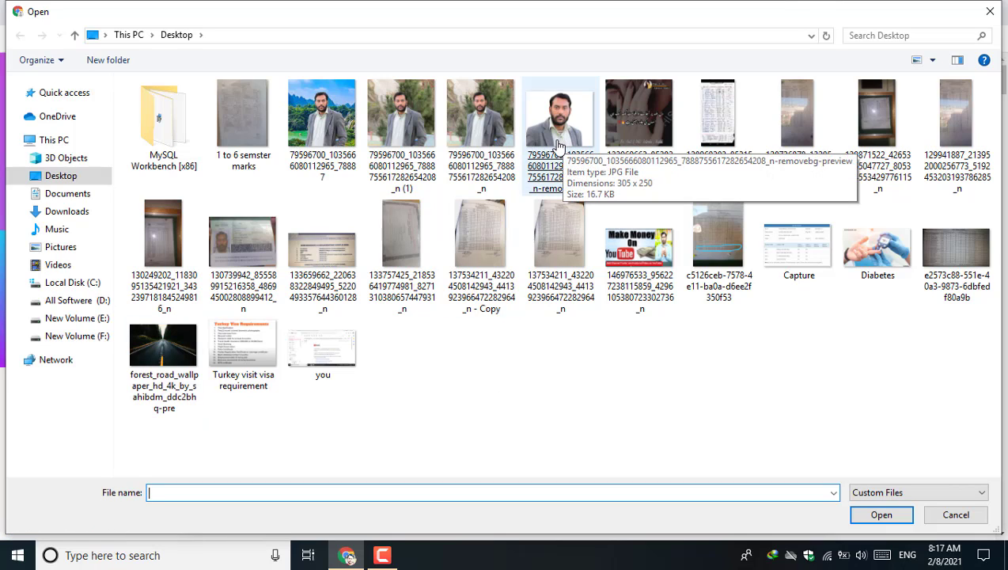
double_click(335, 141)
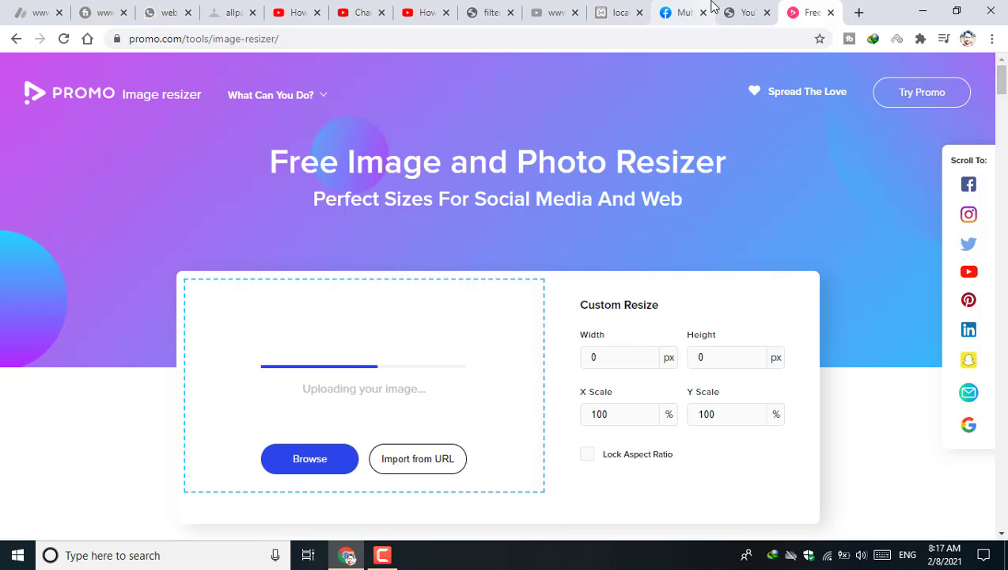
left_click(748, 8)
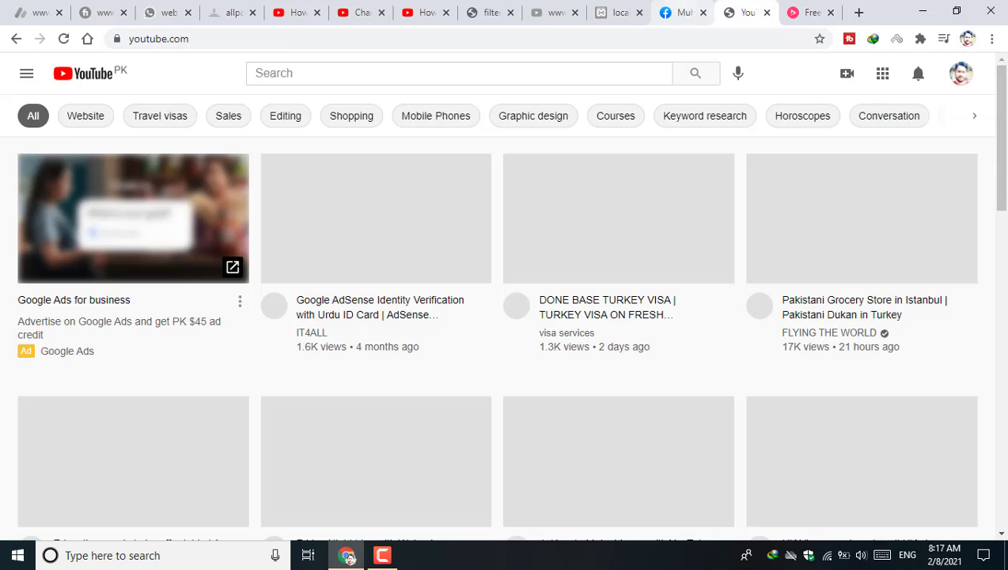
left_click(350, 9)
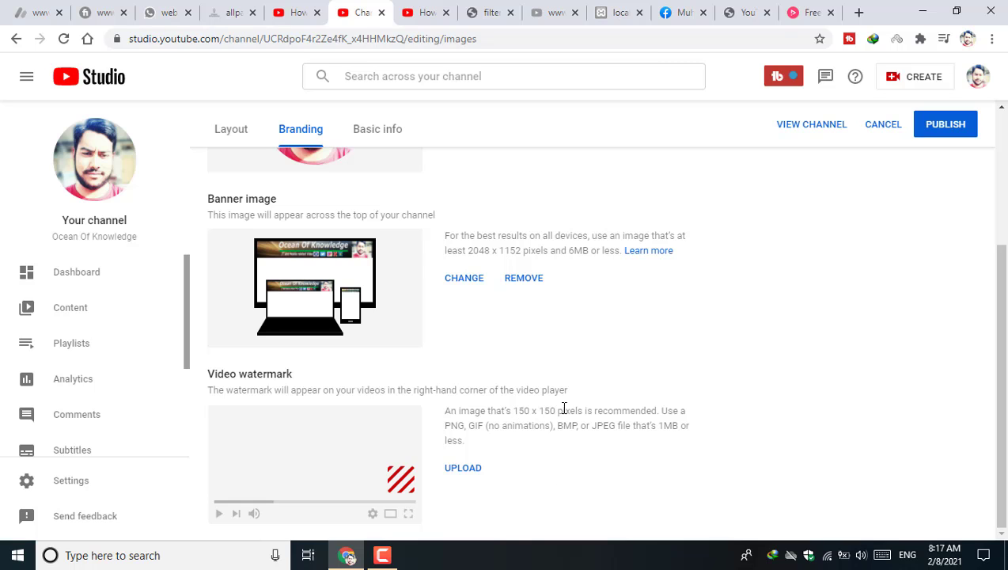
left_click(809, 12)
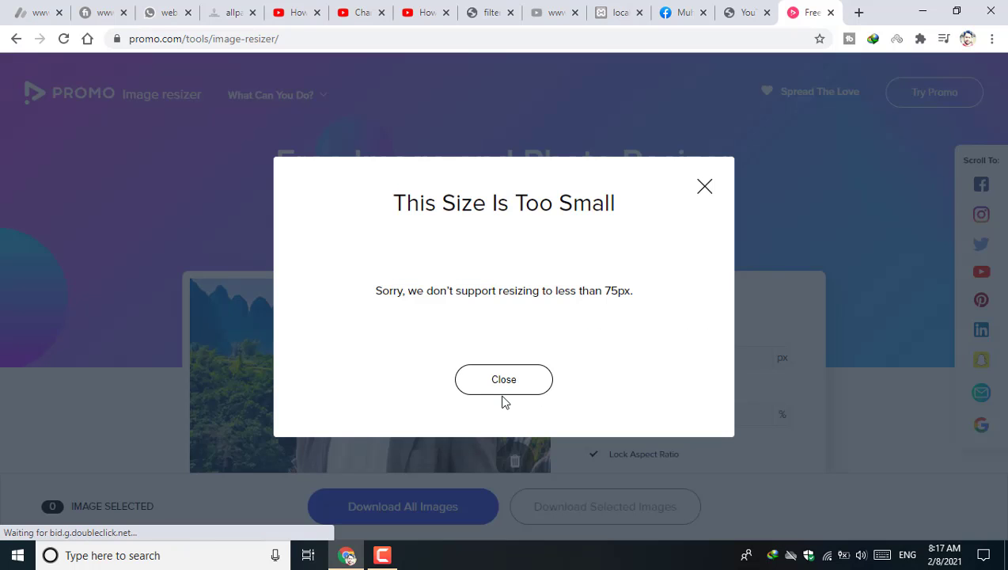
Step: Set the portrait's custom resize width and height to 150 px each
left_click(493, 379)
left_click(626, 349)
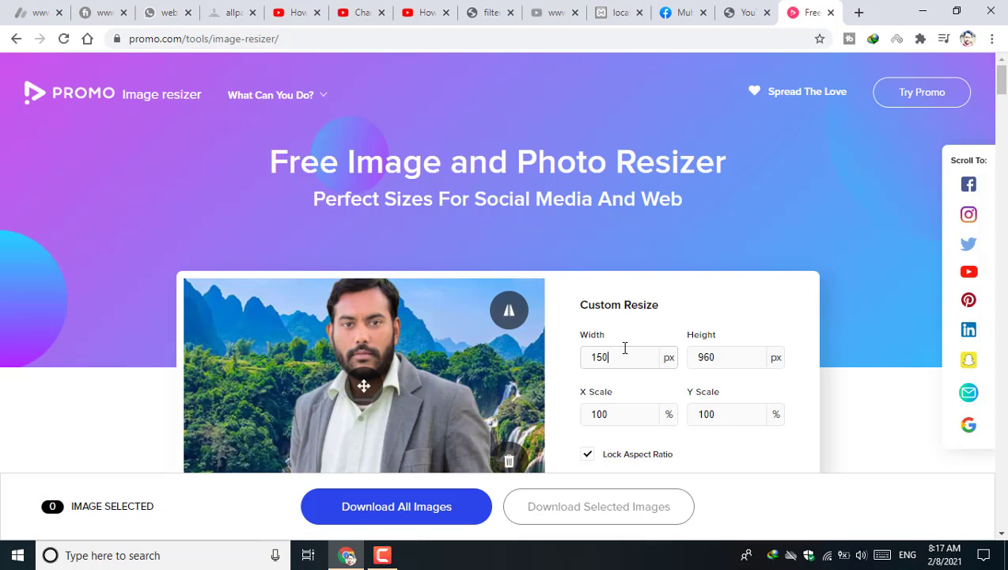
type("0")
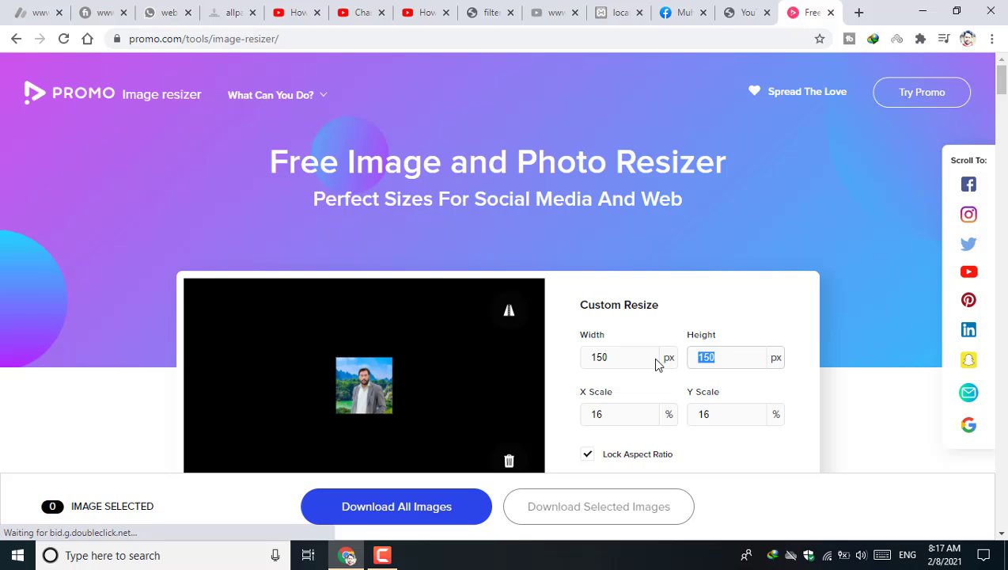
type("1")
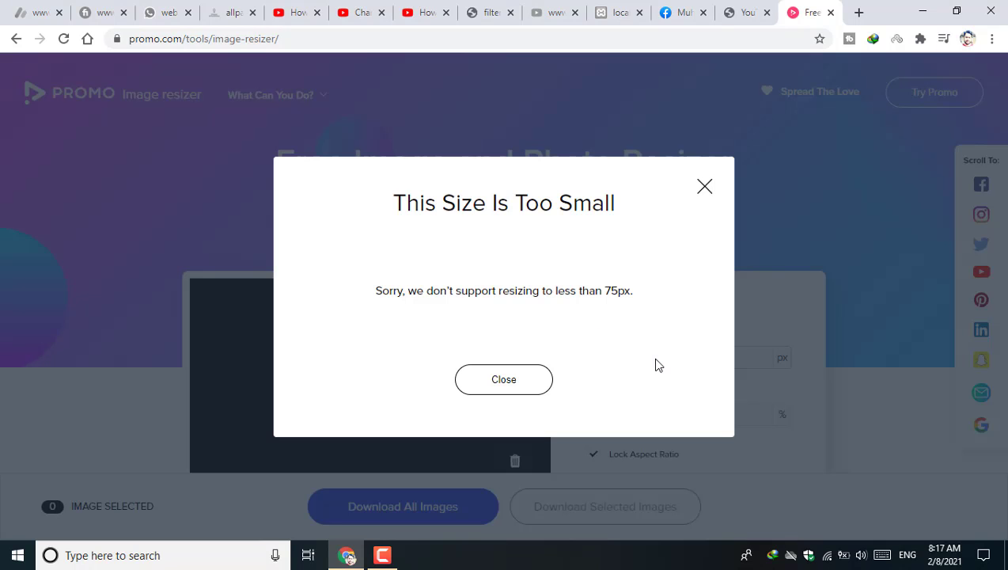
left_click(531, 387)
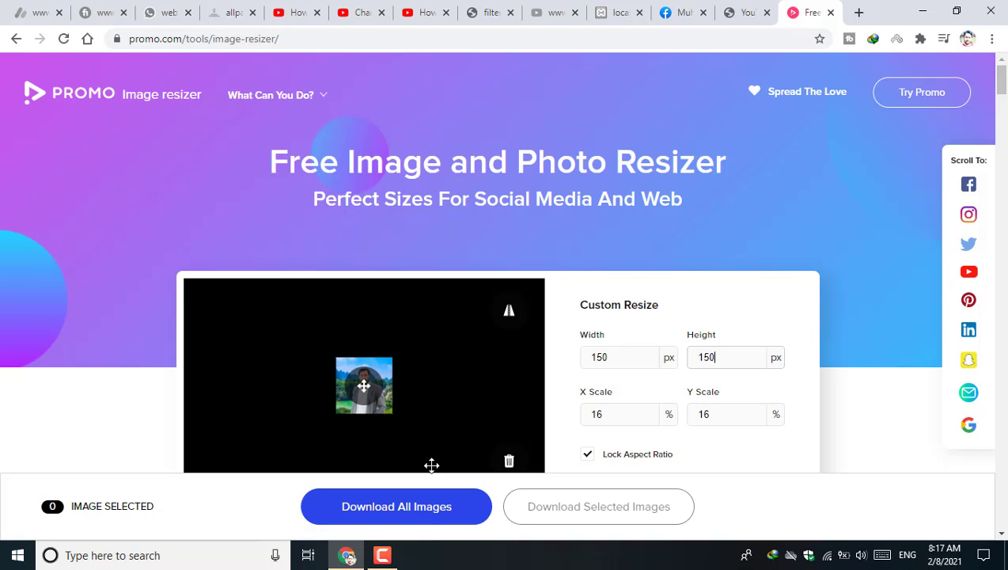
Step: Download the resized image from the image resizer and open the browser's list of downloads
left_click(432, 520)
left_click(442, 516)
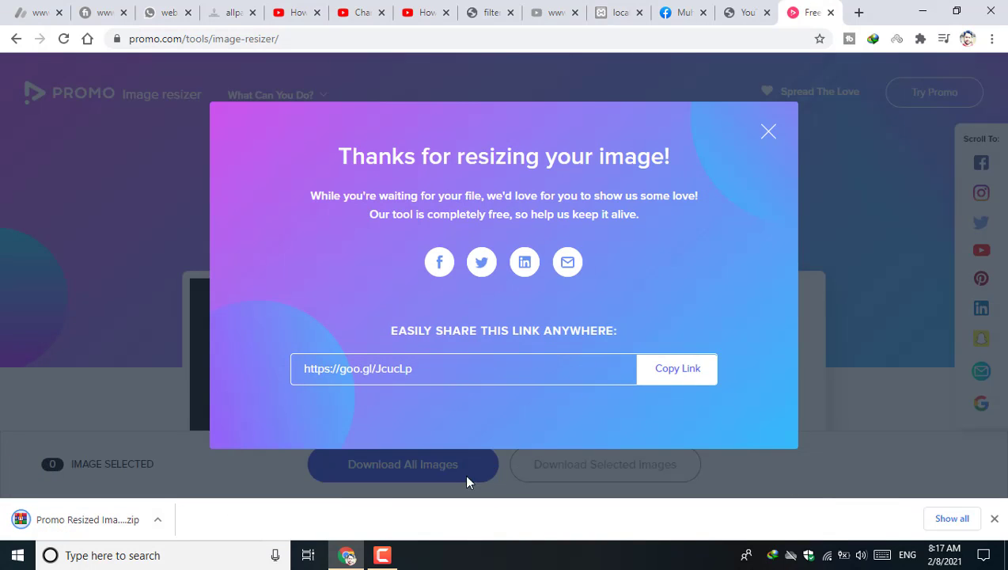
left_click(955, 519)
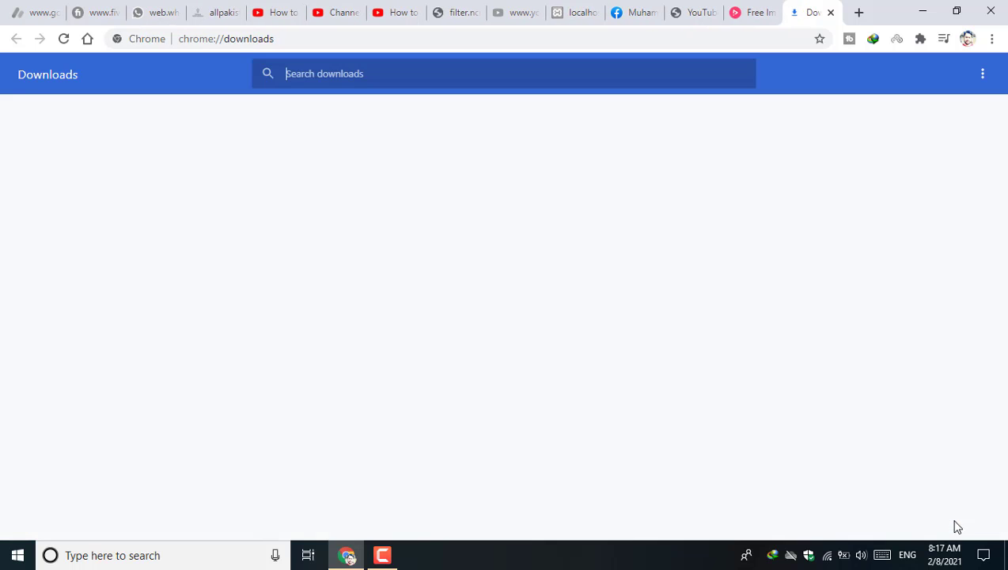
left_click(377, 221)
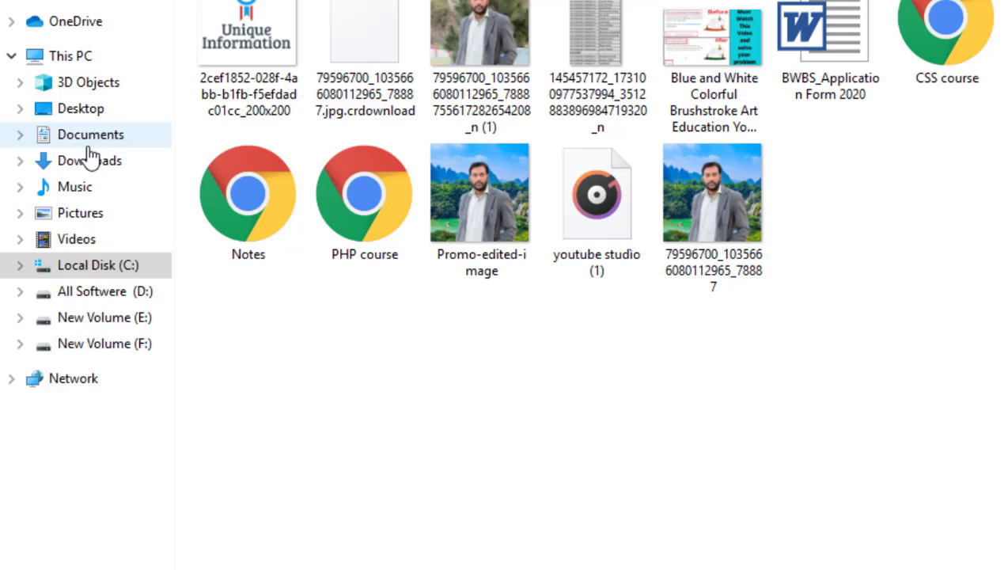
Step: Copy the "Promo-edited-image" file from the Downloads folder to New Volume (F:)
left_click(90, 160)
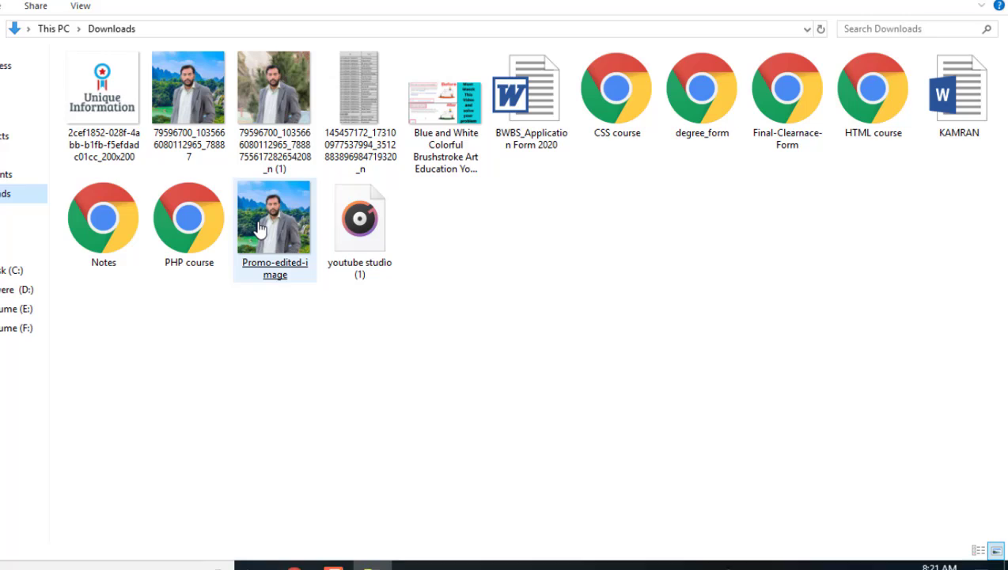
left_click(259, 228)
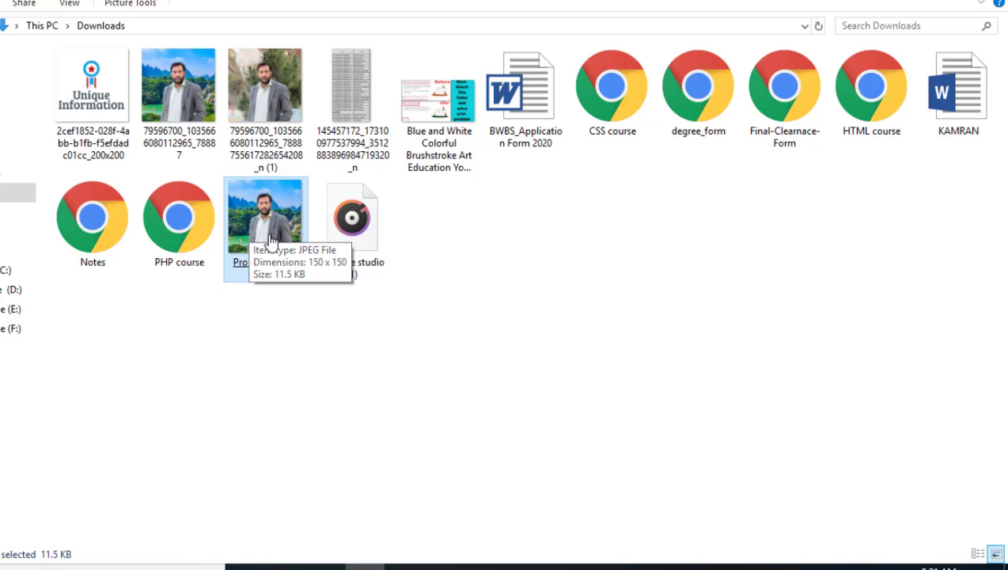
right_click(254, 264)
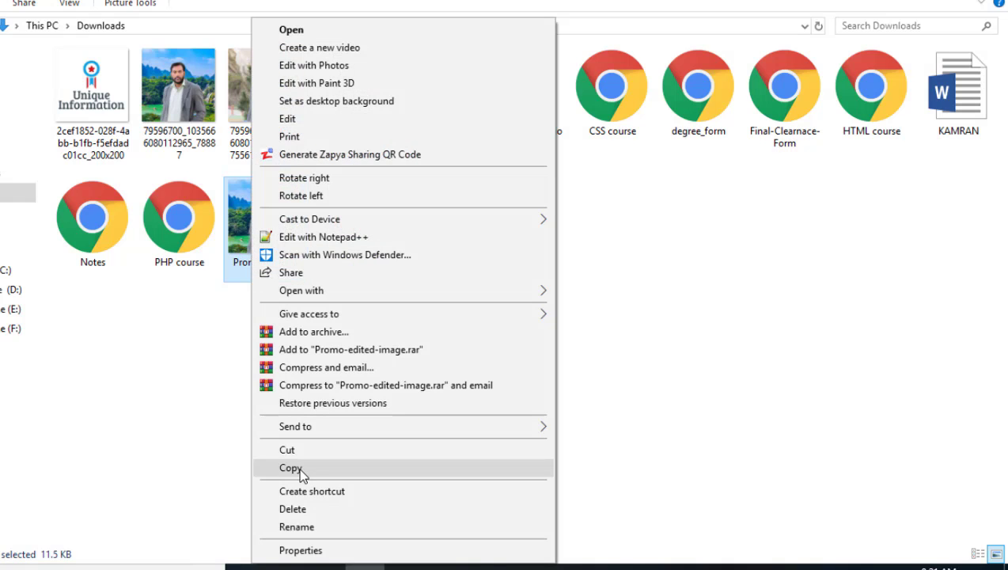
left_click(300, 470)
left_click(18, 154)
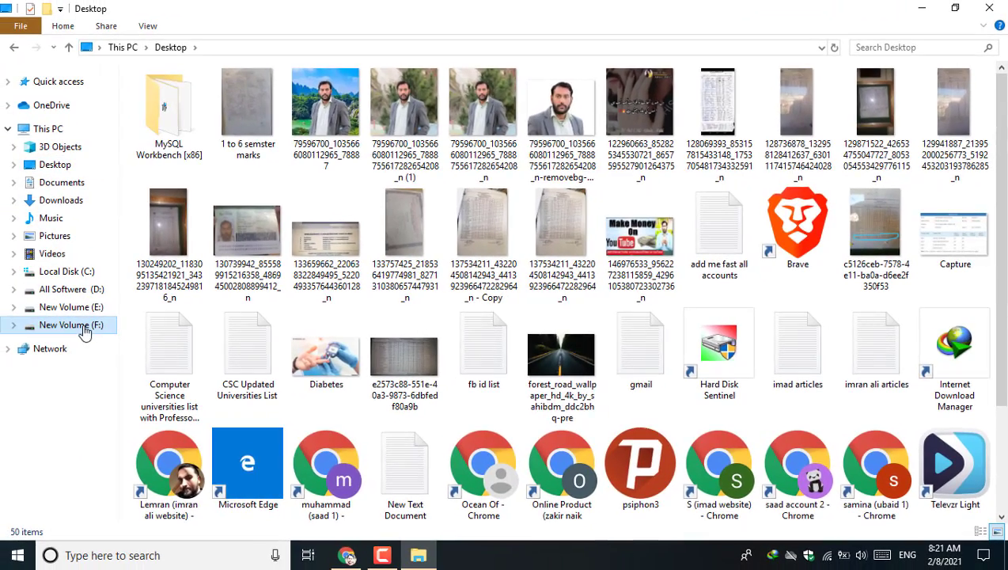
left_click(85, 331)
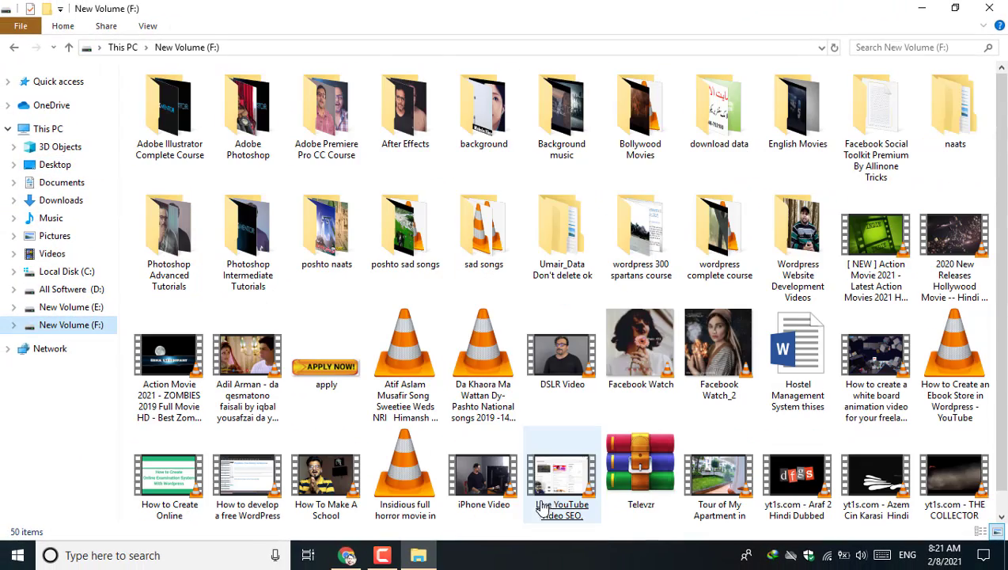
right_click(541, 414)
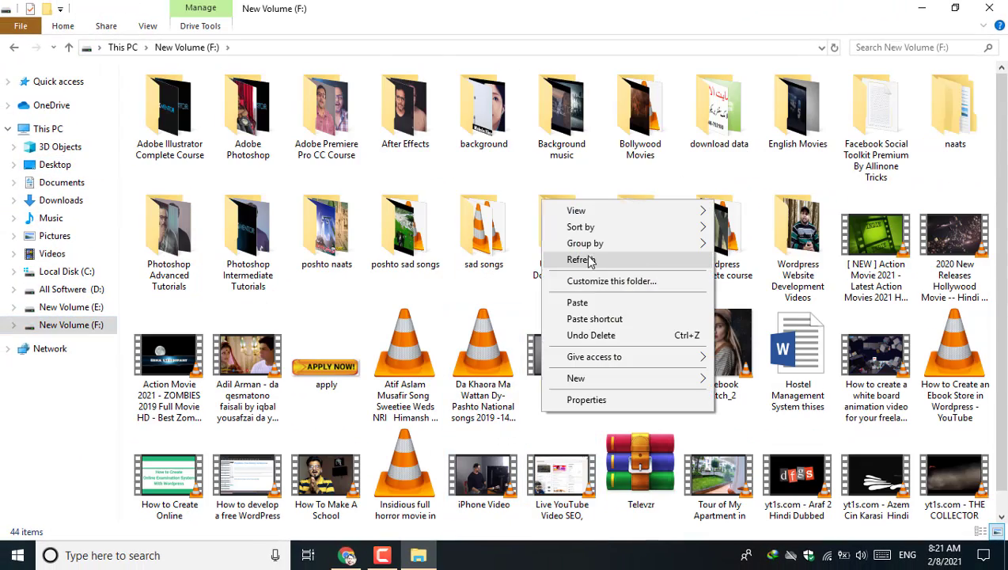
left_click(580, 304)
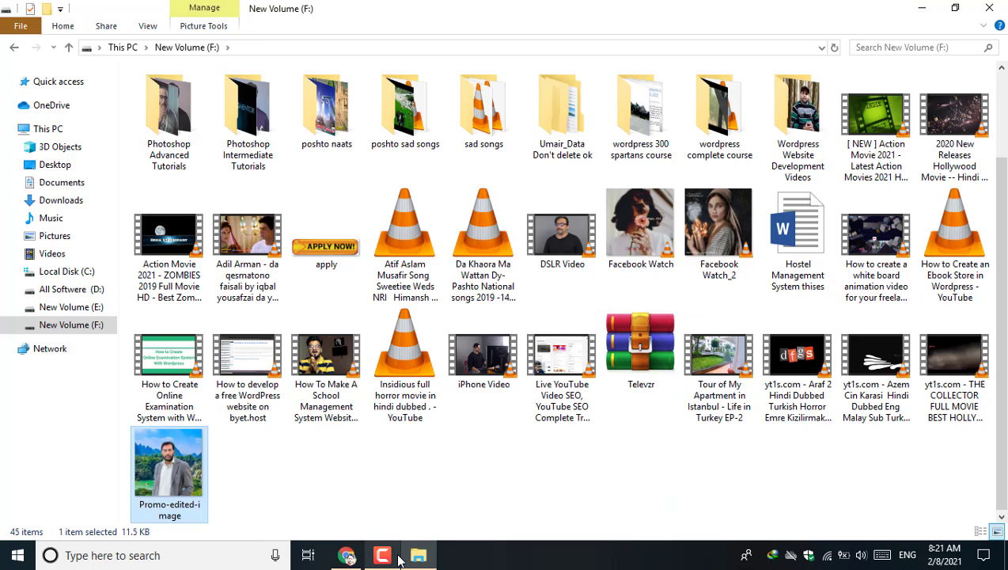
Step: Switch back to Chrome, upload "Promo-edited-image" from New Volume (F:) as the channel's video watermark and publish the change
left_click(346, 555)
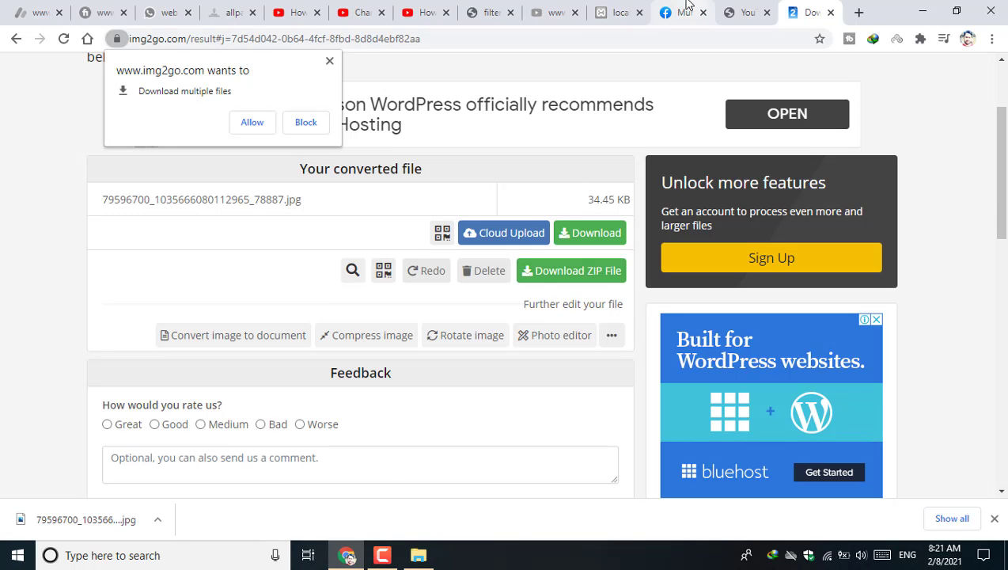
left_click(426, 12)
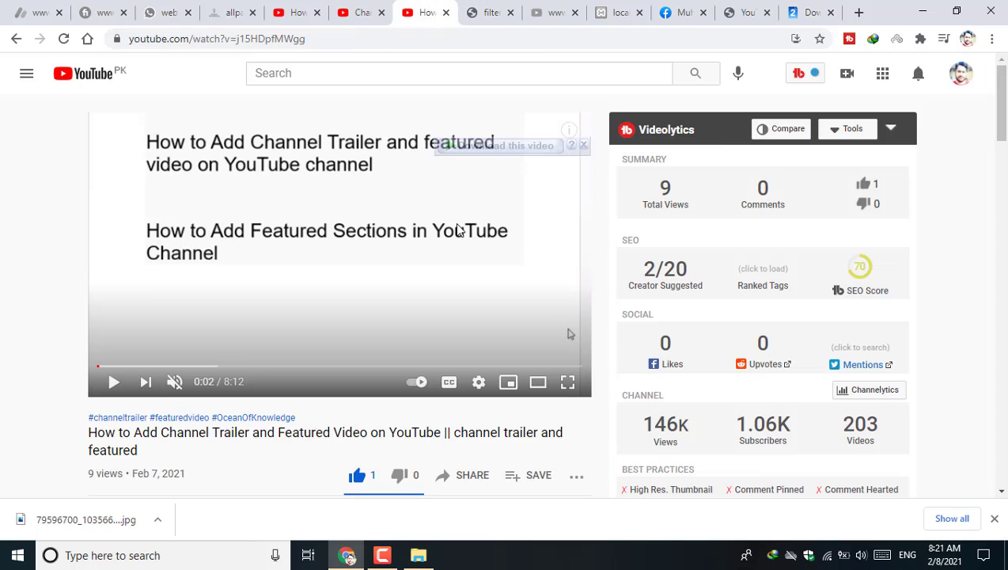
left_click(342, 8)
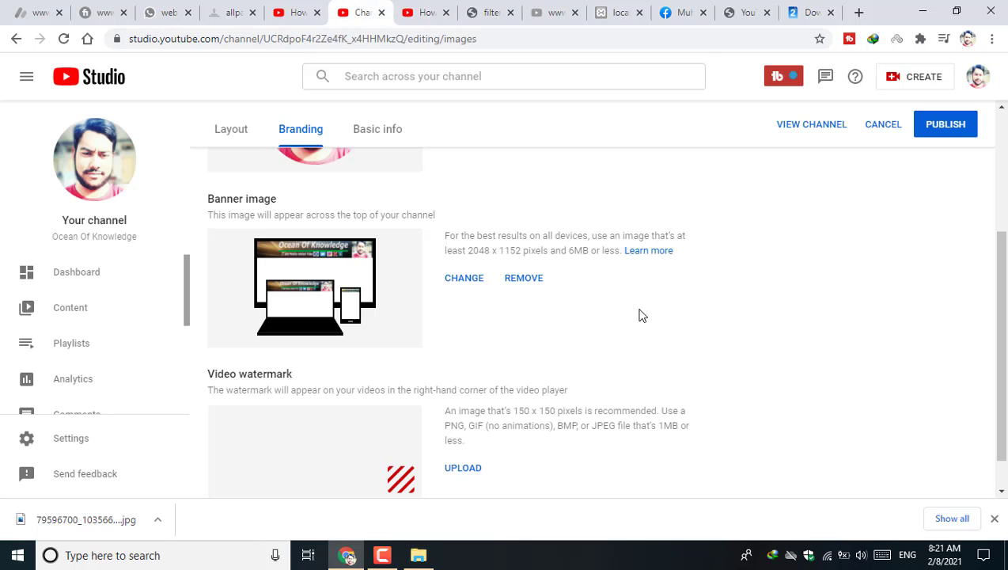
left_click(457, 470)
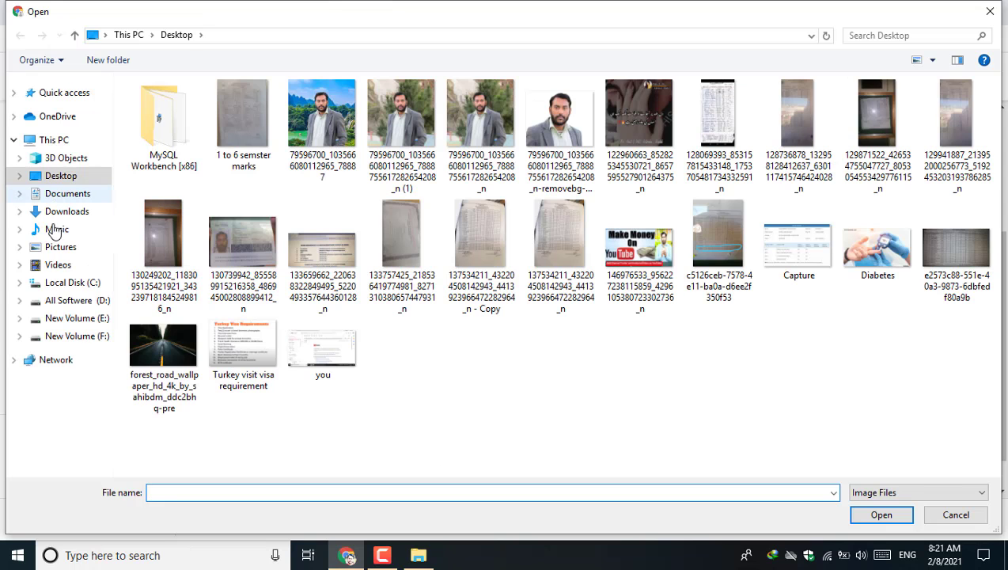
left_click(76, 340)
double_click(941, 290)
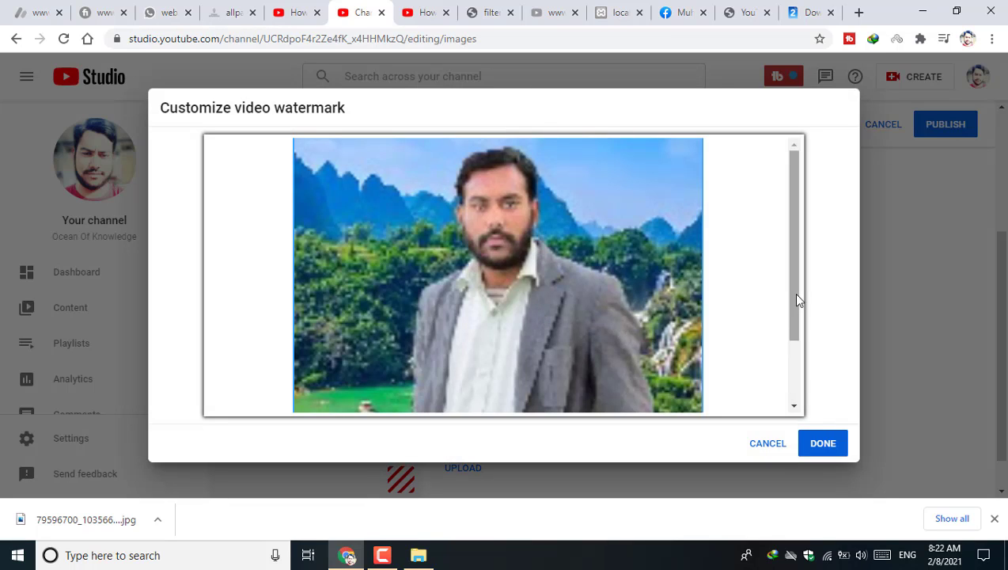
left_click_drag(792, 292, 795, 179)
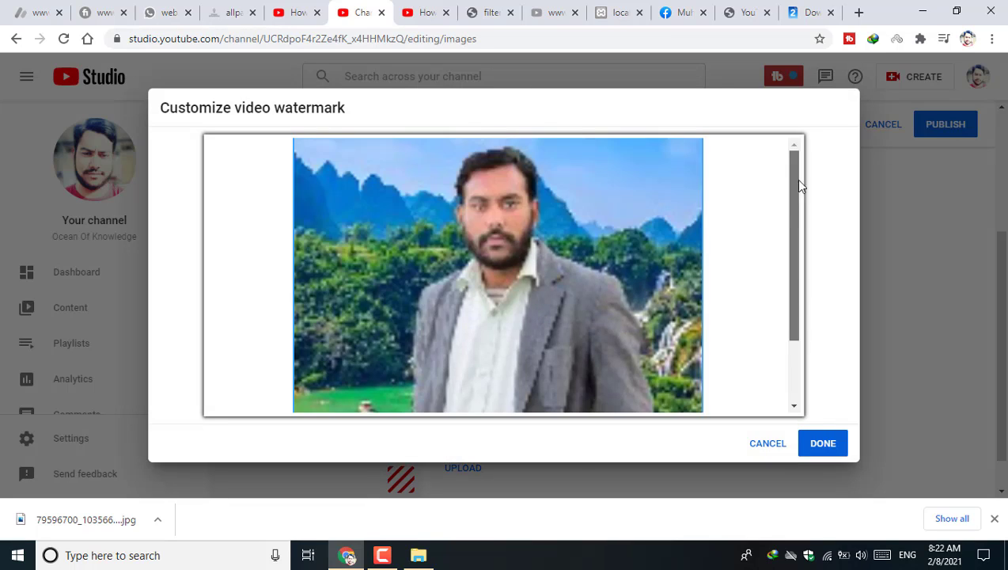
left_click(822, 446)
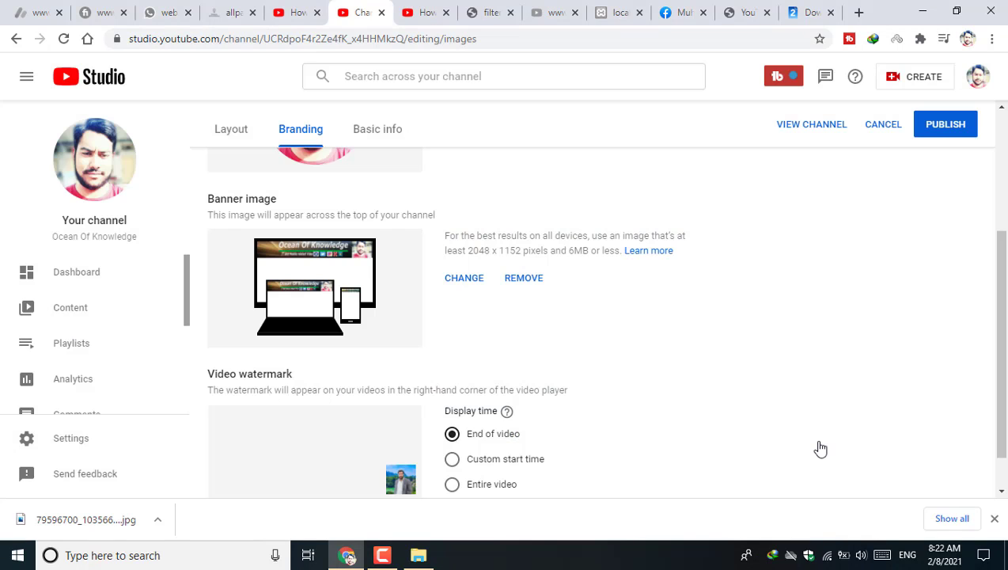
left_click(947, 126)
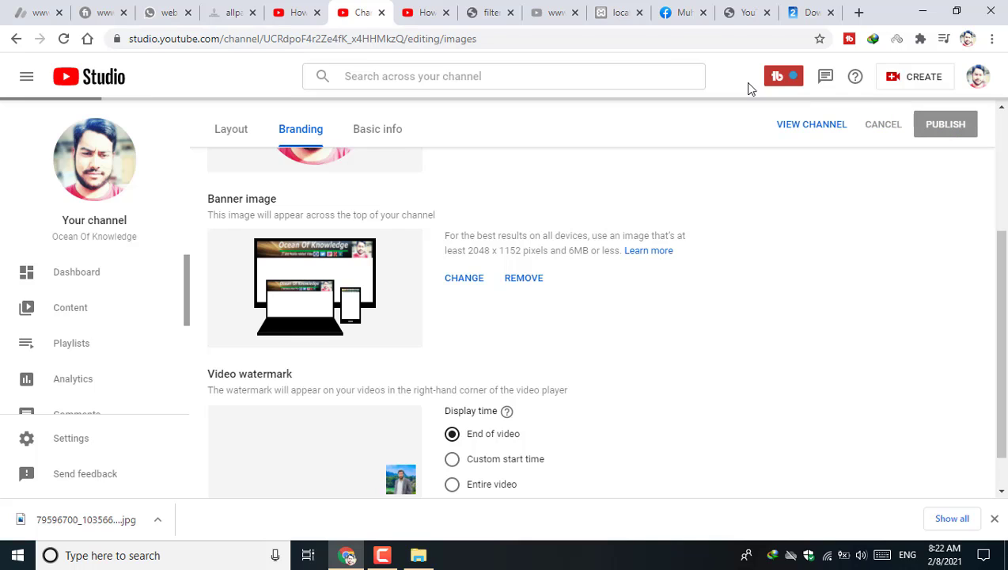
Step: Switch to the browser tab with the open video, go back to the Ocean Of Knowledge channel and open its home page
left_click(415, 6)
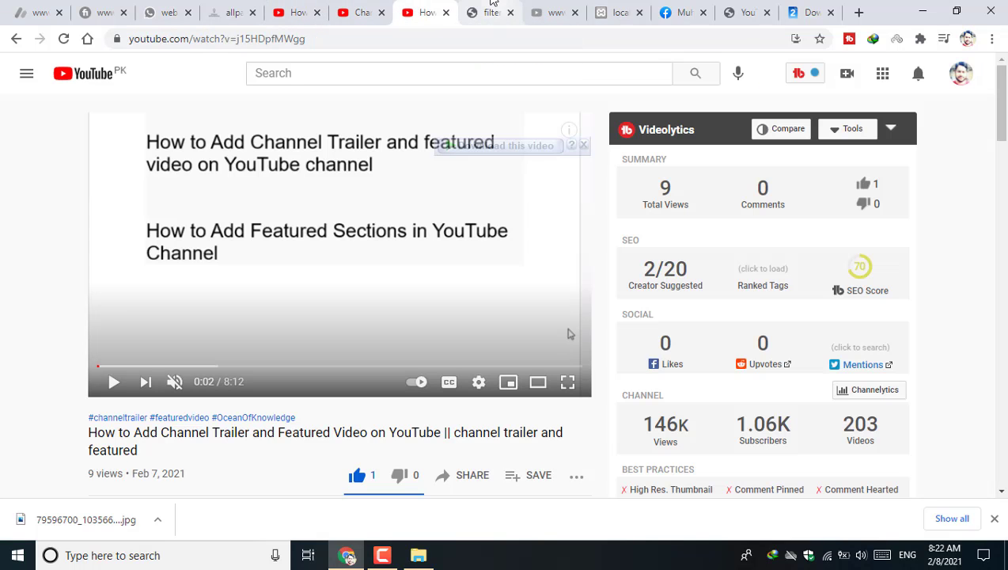
left_click(356, 6)
left_click(419, 8)
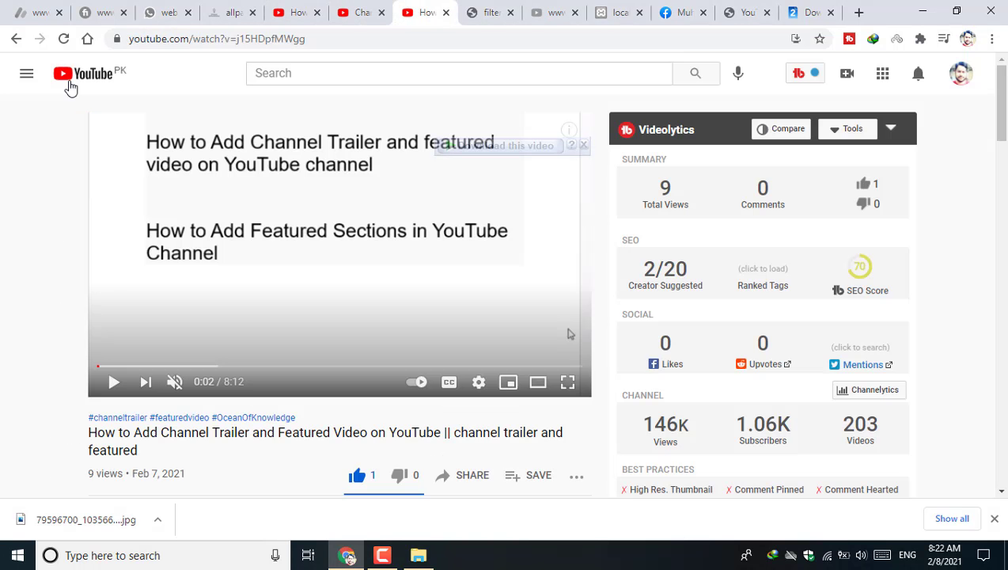
left_click(16, 38)
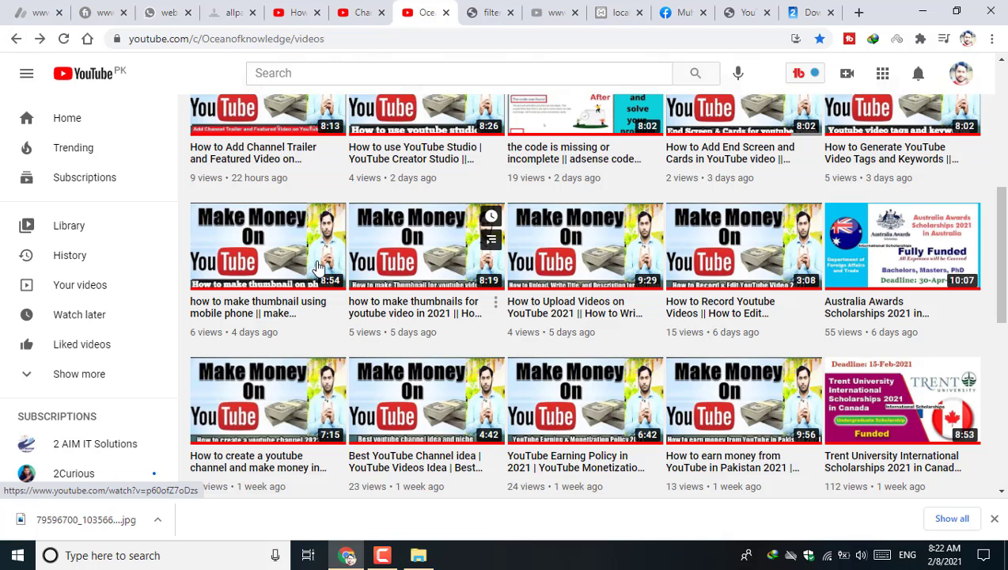
left_click_drag(1001, 260, 1001, 130)
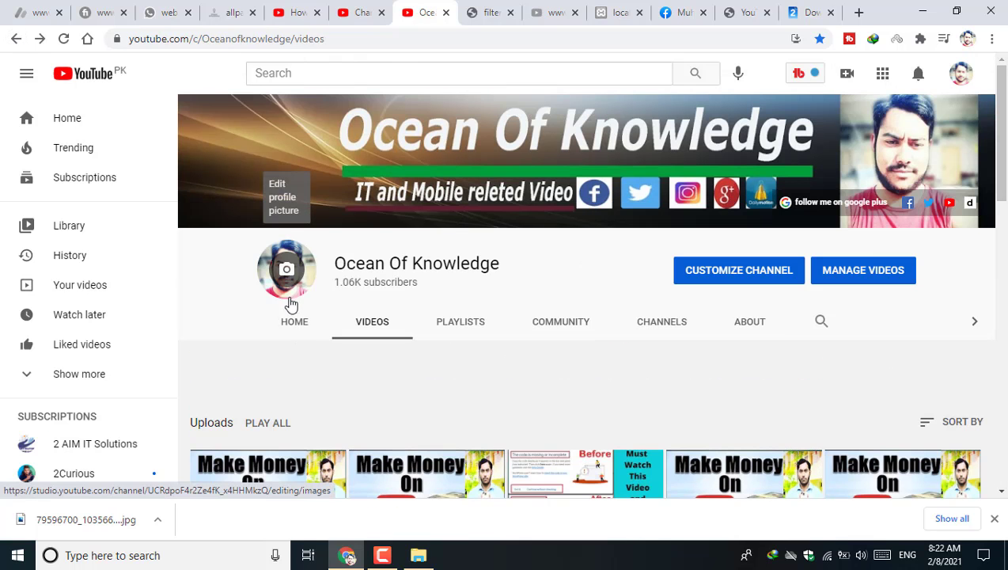
left_click(291, 326)
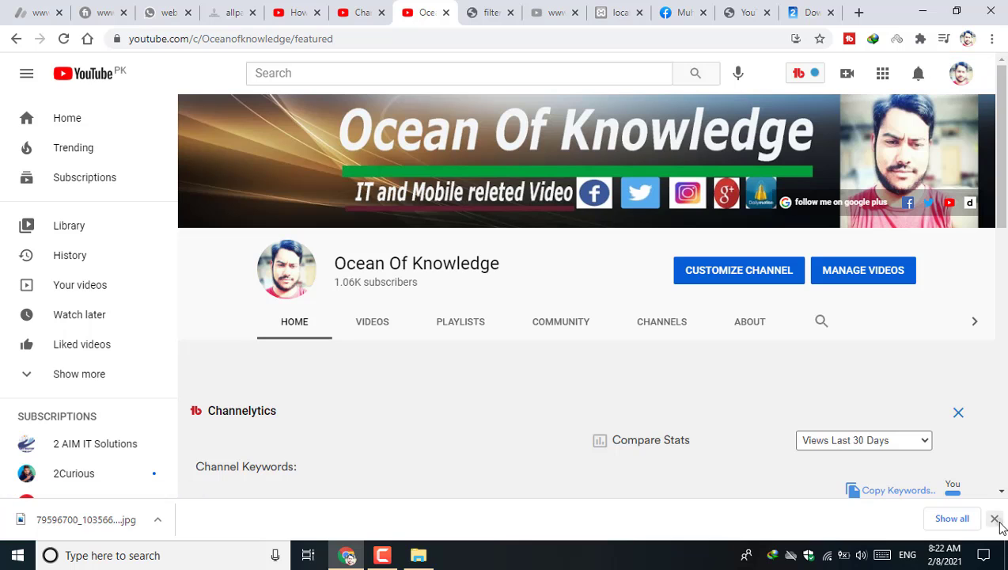
Step: Close the downloads bar and reload the channel's home page to look at its featured video
left_click(995, 518)
left_click_drag(999, 193, 1005, 287)
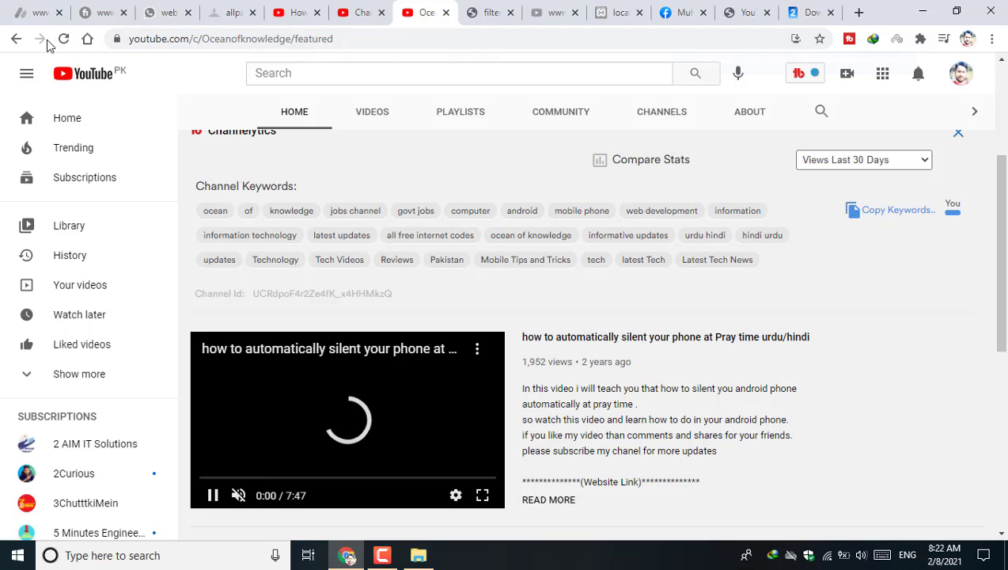
left_click(63, 38)
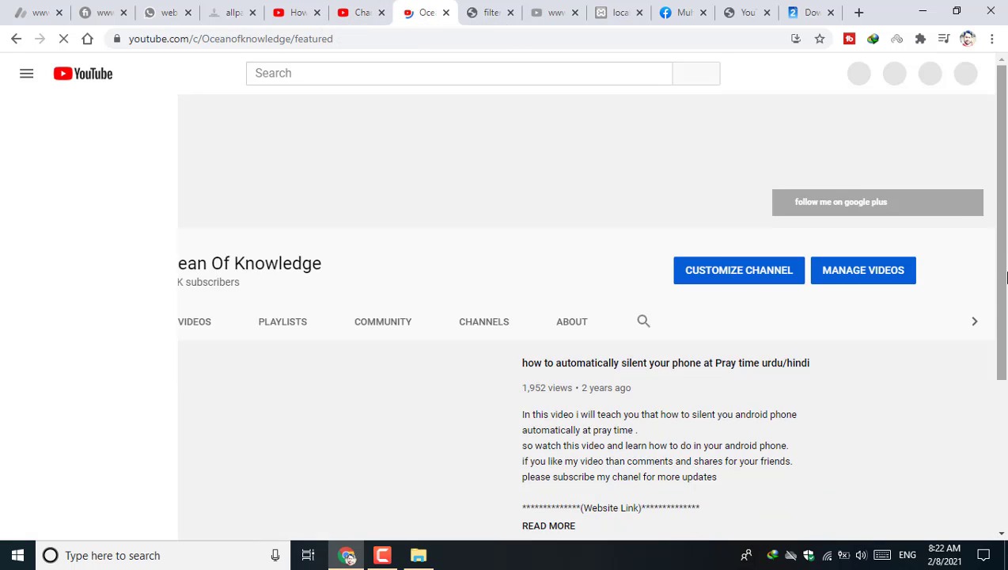
scroll(534, 345, "down", 1)
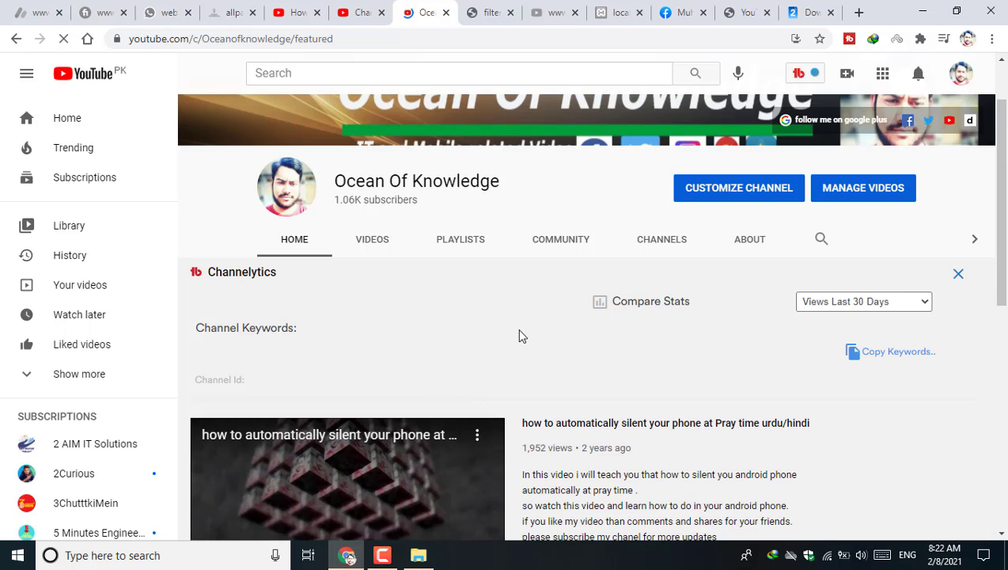
Step: Open the channel's list of uploaded videos
left_click(375, 241)
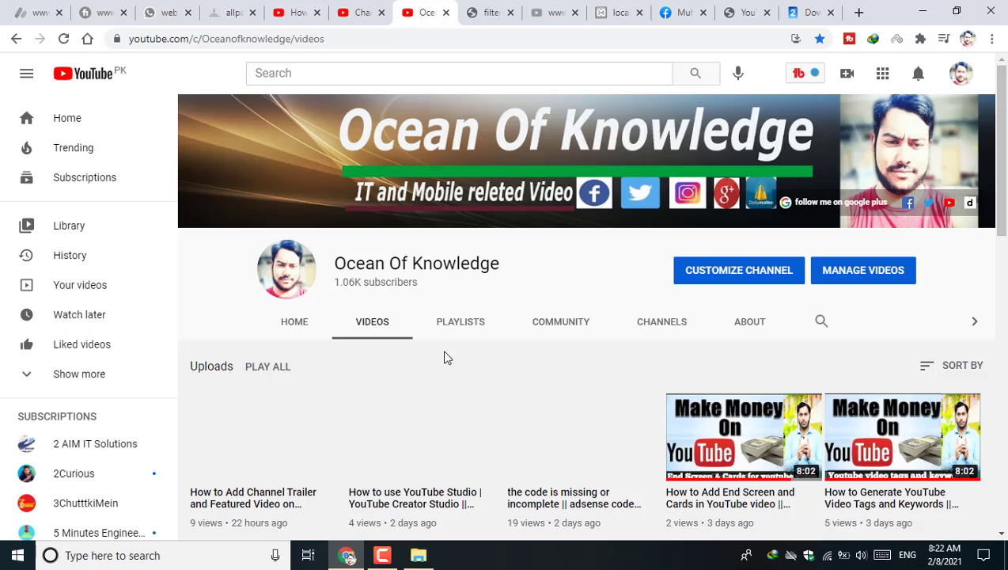
left_click(382, 554)
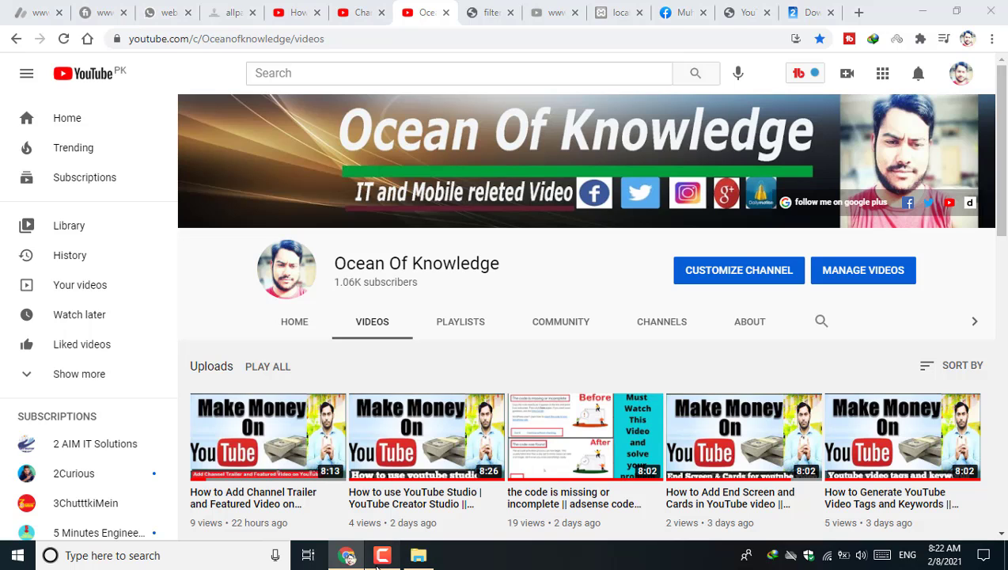